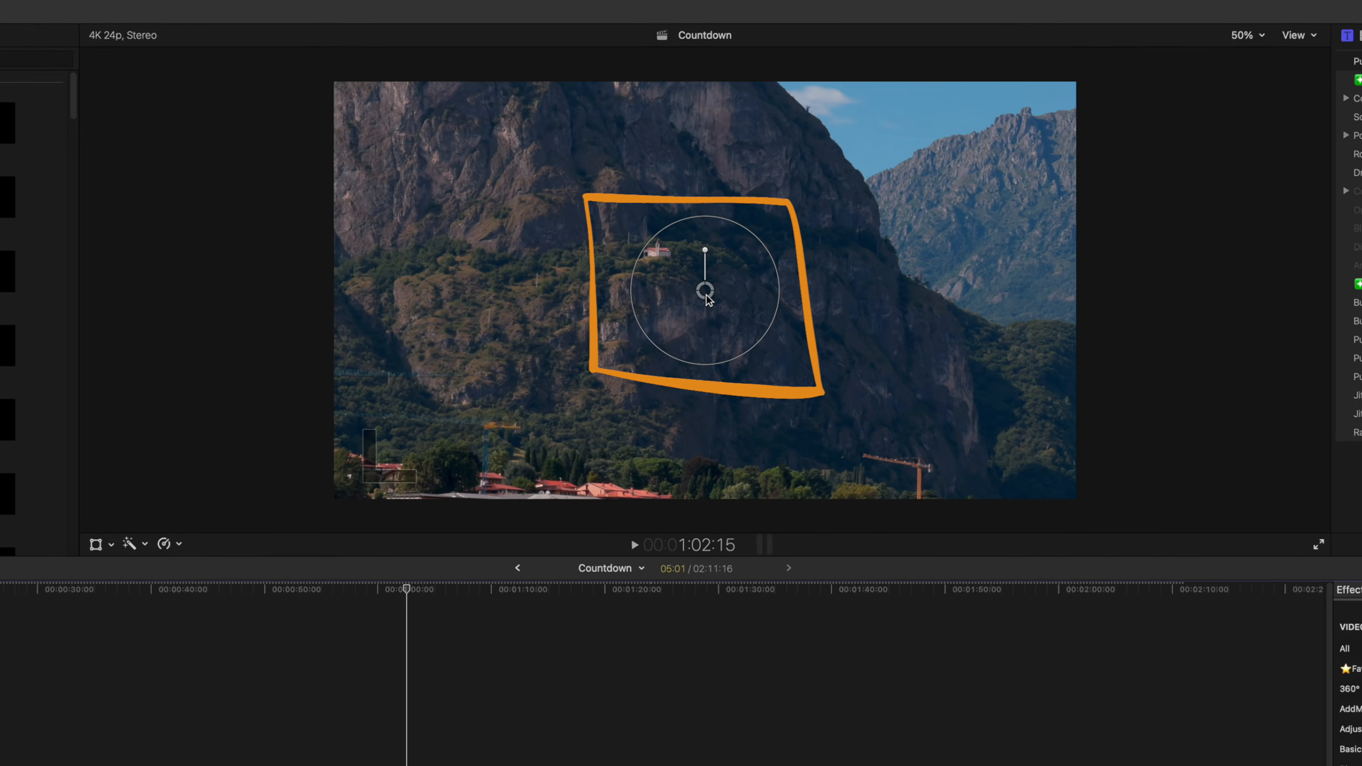
Move the Arrow 1 shape so it points at the small building on the cliff, and shrink it to scale 0.07.
key("space")
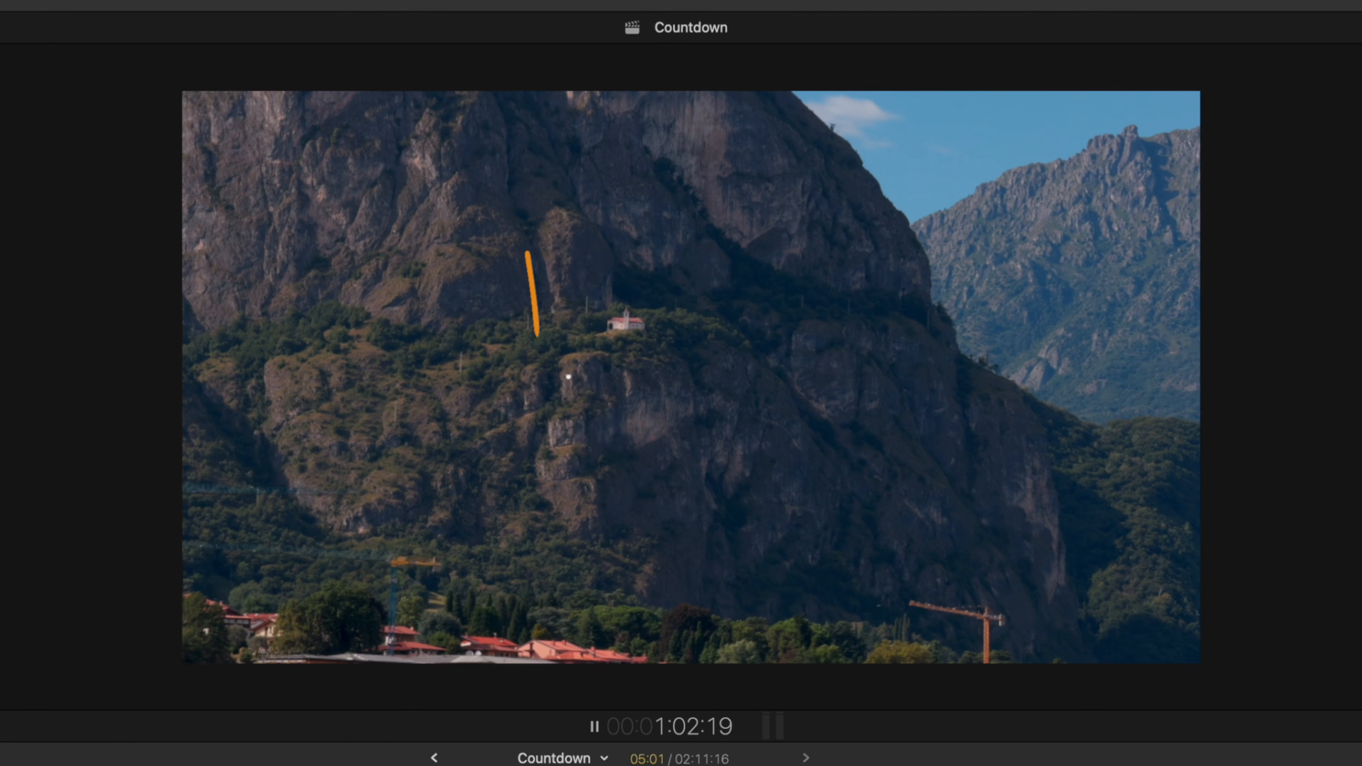
key("space")
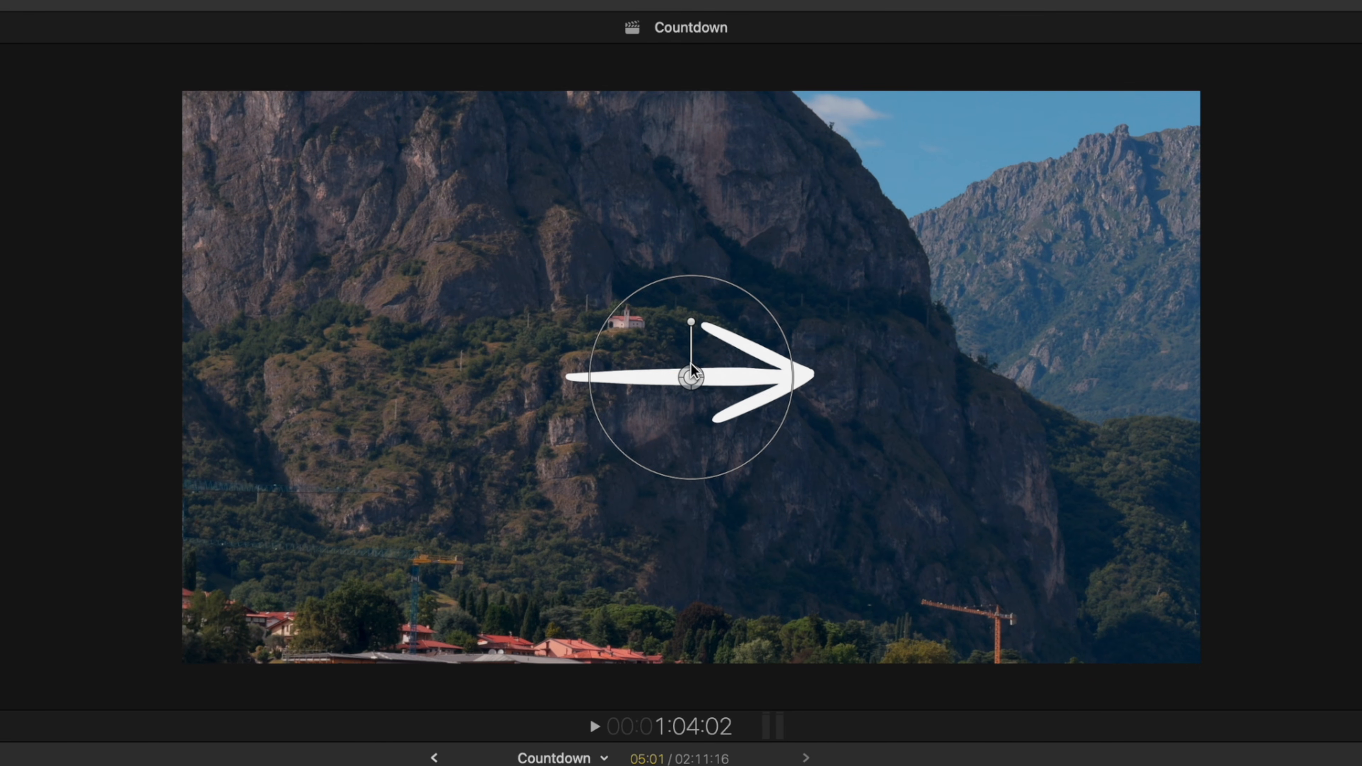
left_click_drag(692, 377, 481, 333)
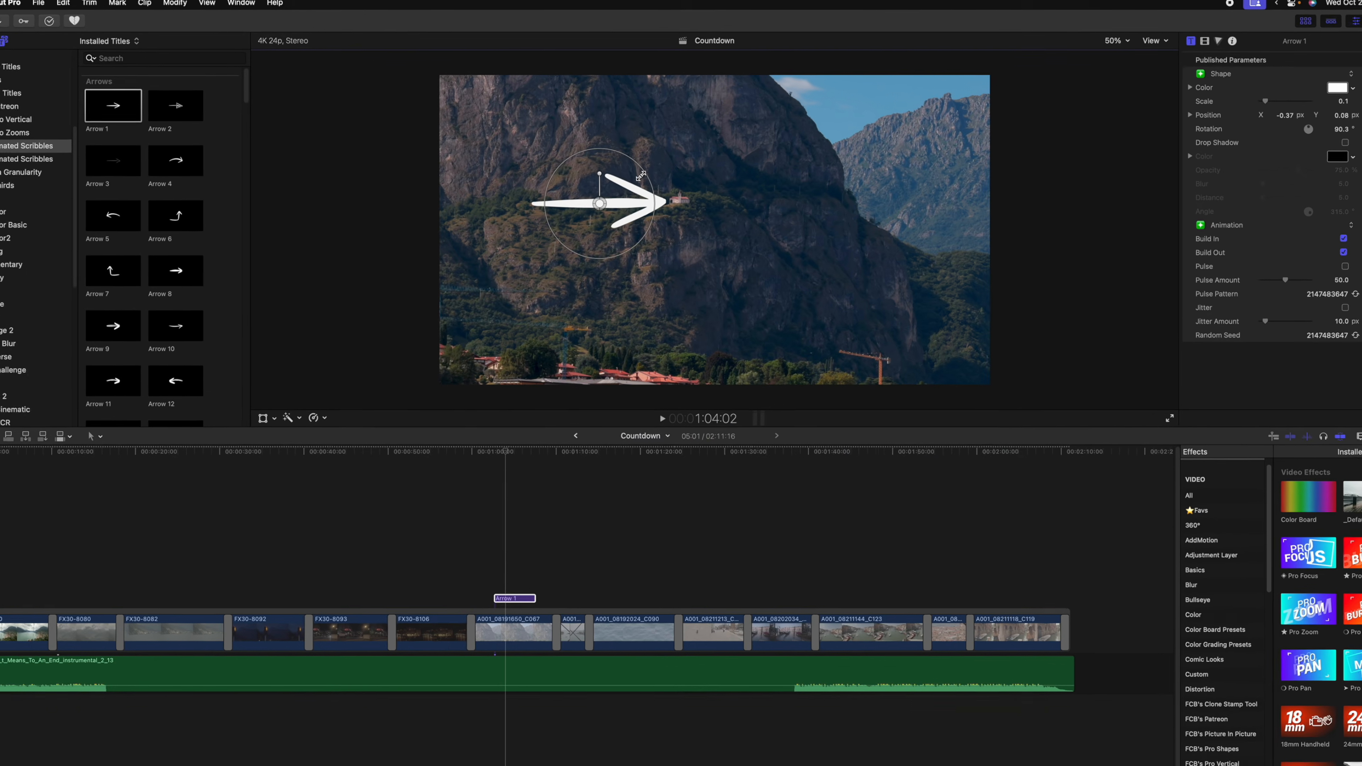
left_click_drag(565, 275, 541, 289)
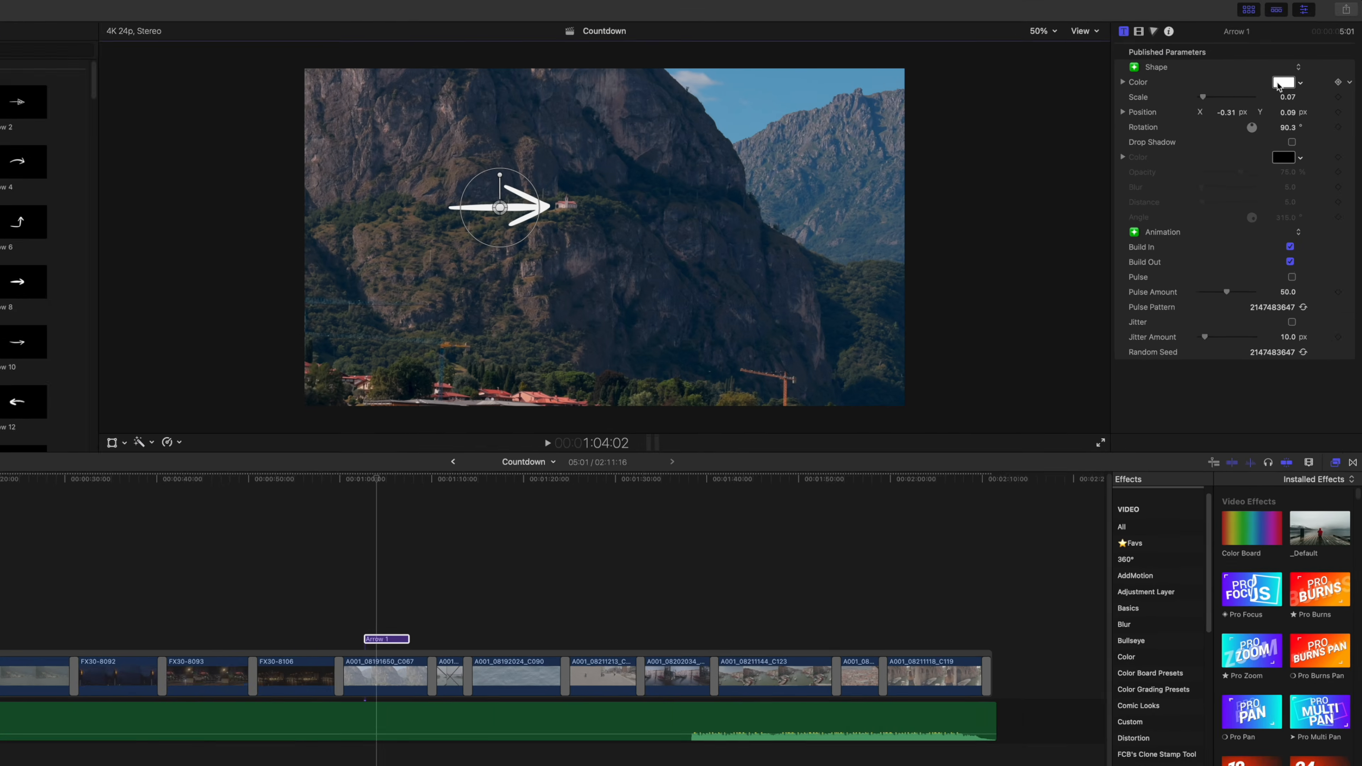
Set the arrow's color to Orange from the Apple color palette and play back its animation.
left_click(1287, 85)
scroll(890, 157, "up", 2)
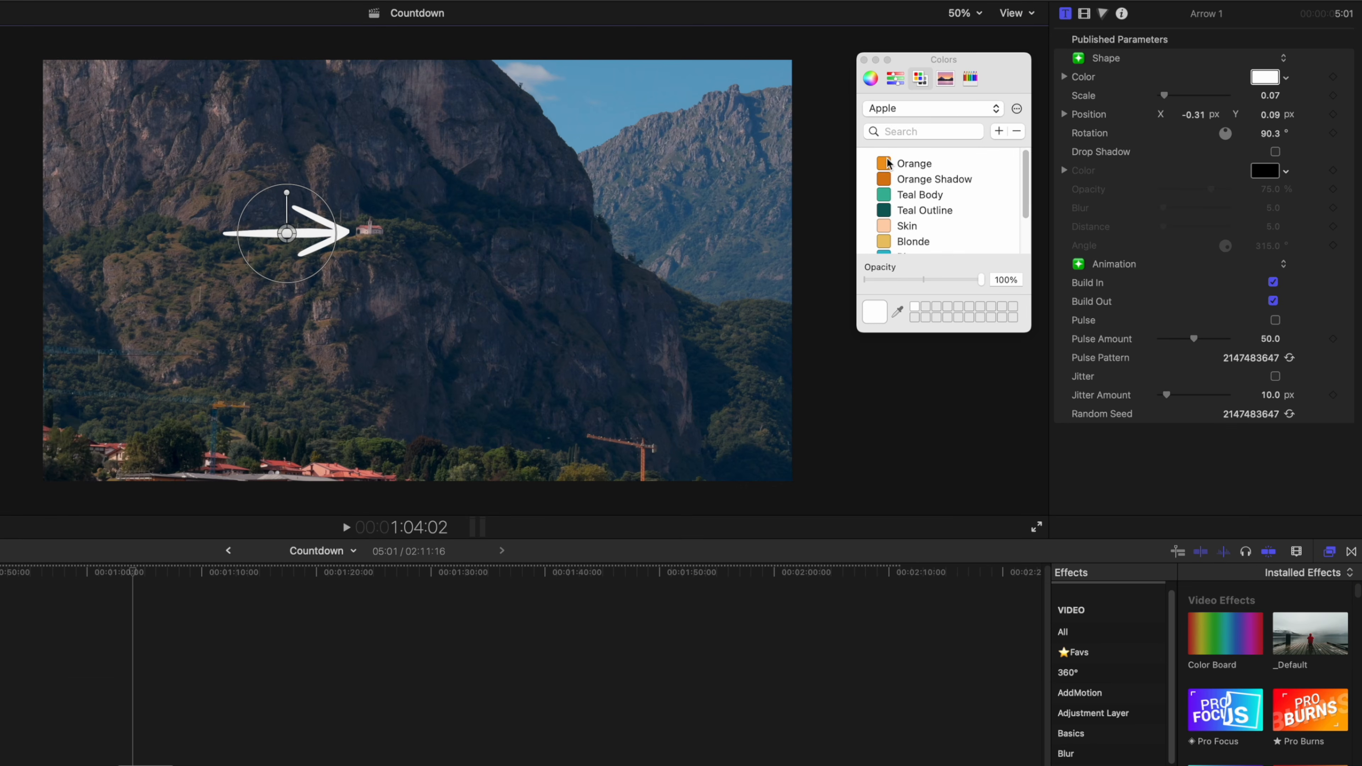
left_click(888, 162)
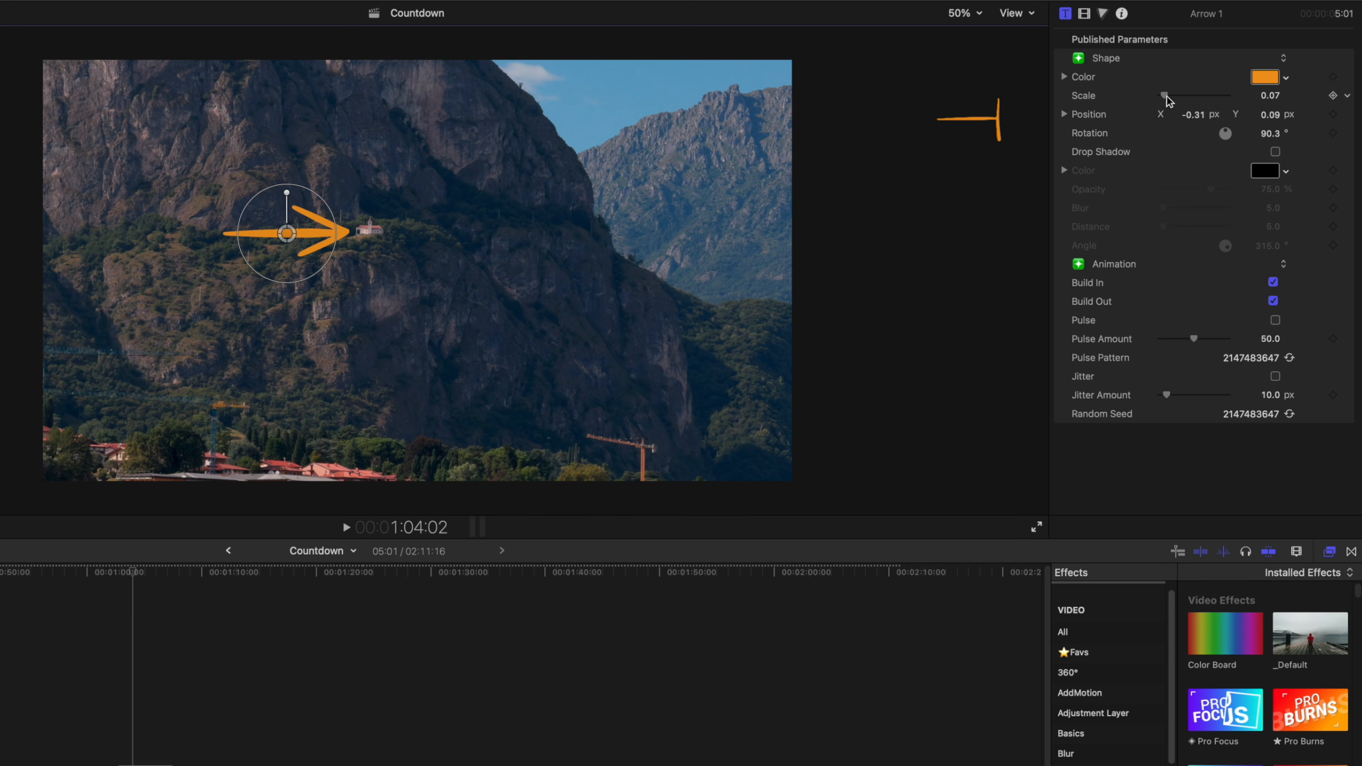
left_click_drag(1165, 97, 1163, 96)
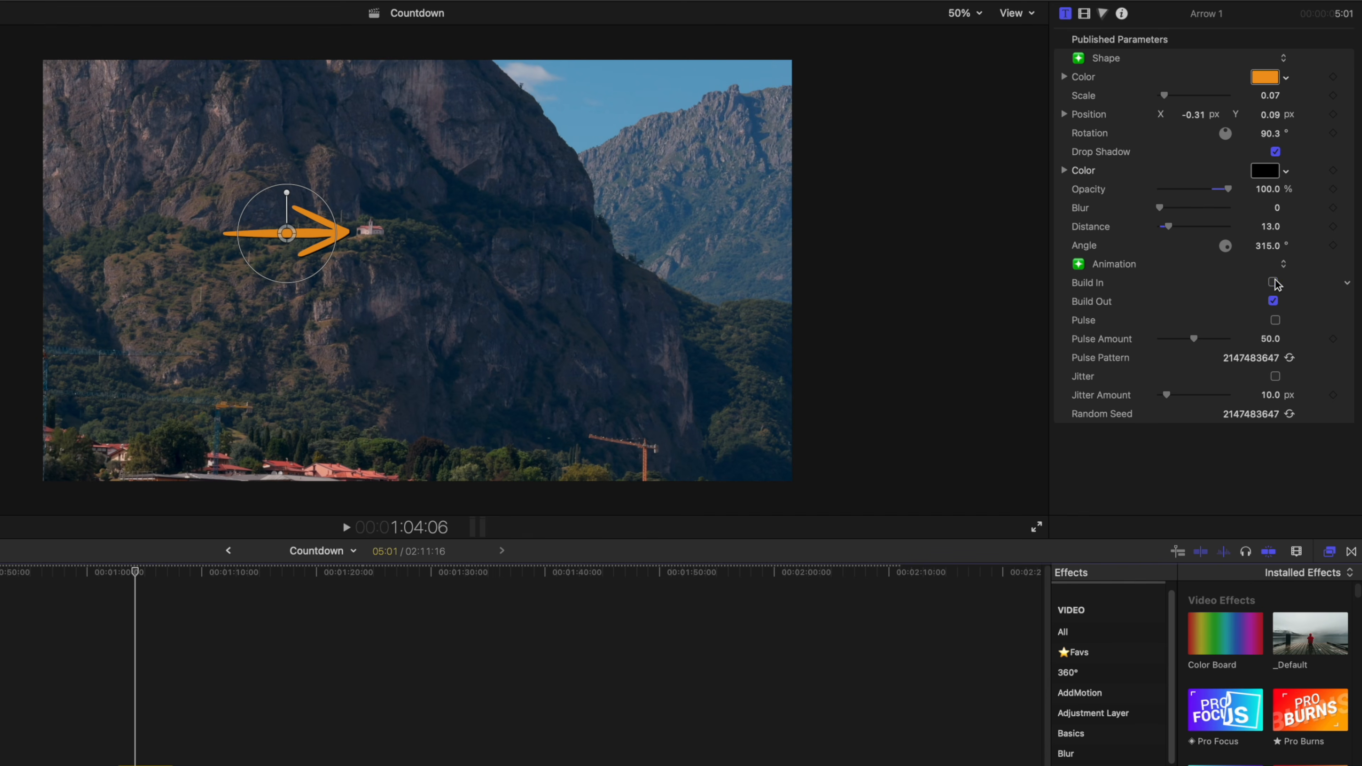
key("space")
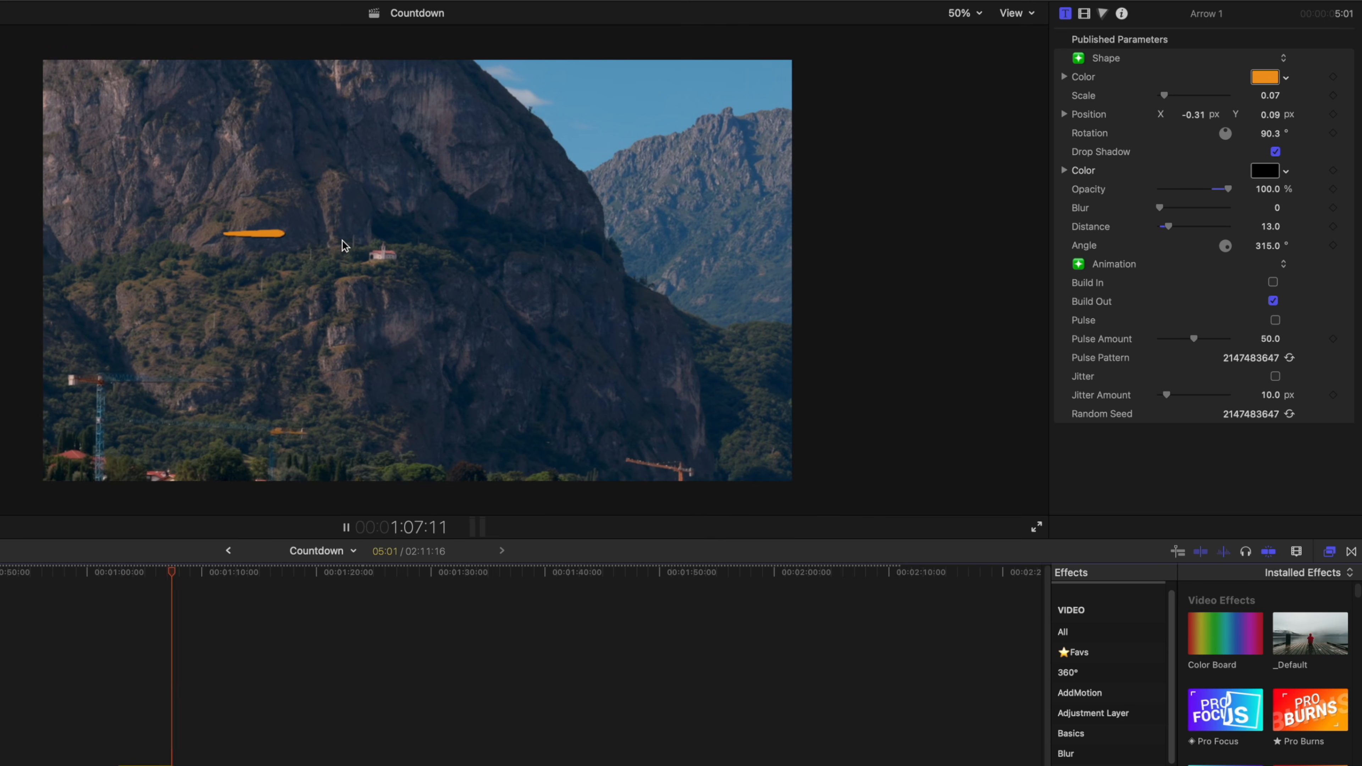
key("space")
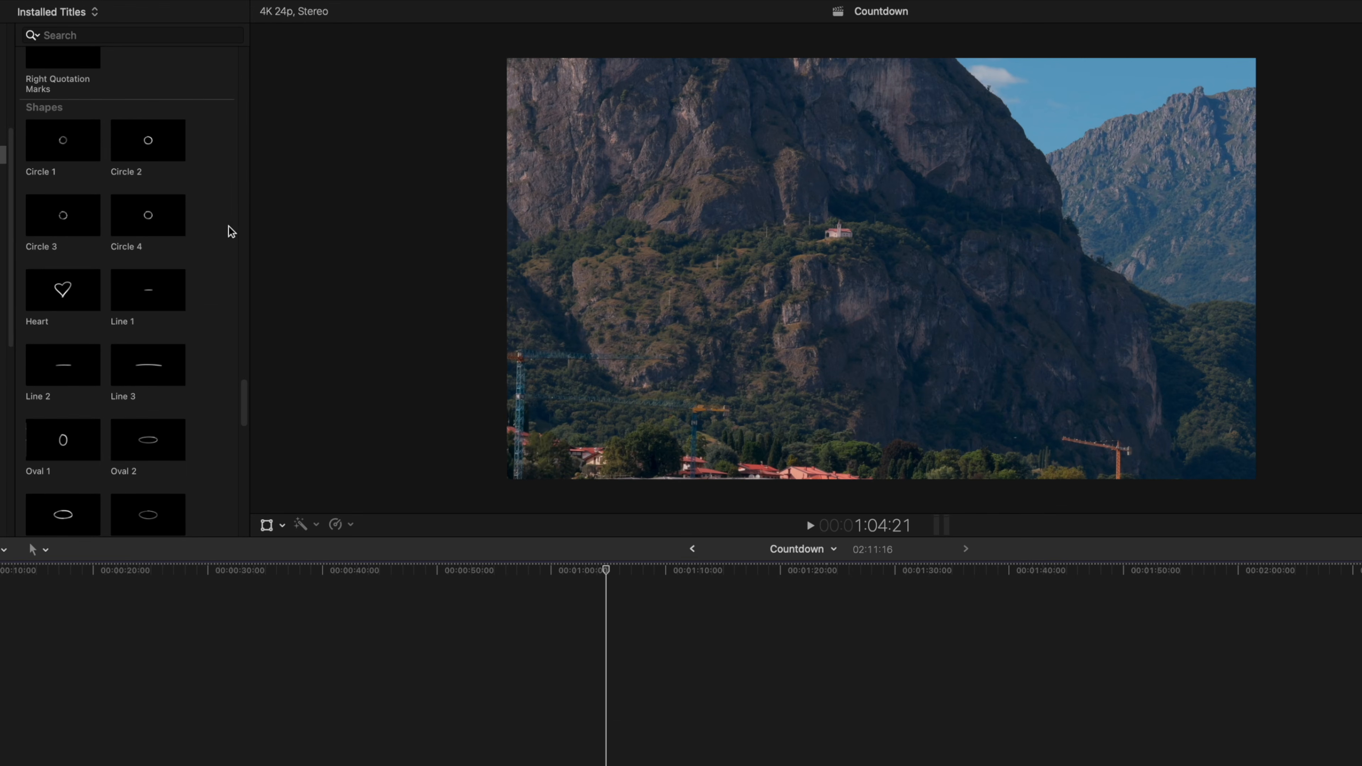
Add the Circle 2 title onto the cliff building in the viewer and fit its object tracker around the building.
left_click(153, 139)
left_click_drag(150, 143, 843, 237)
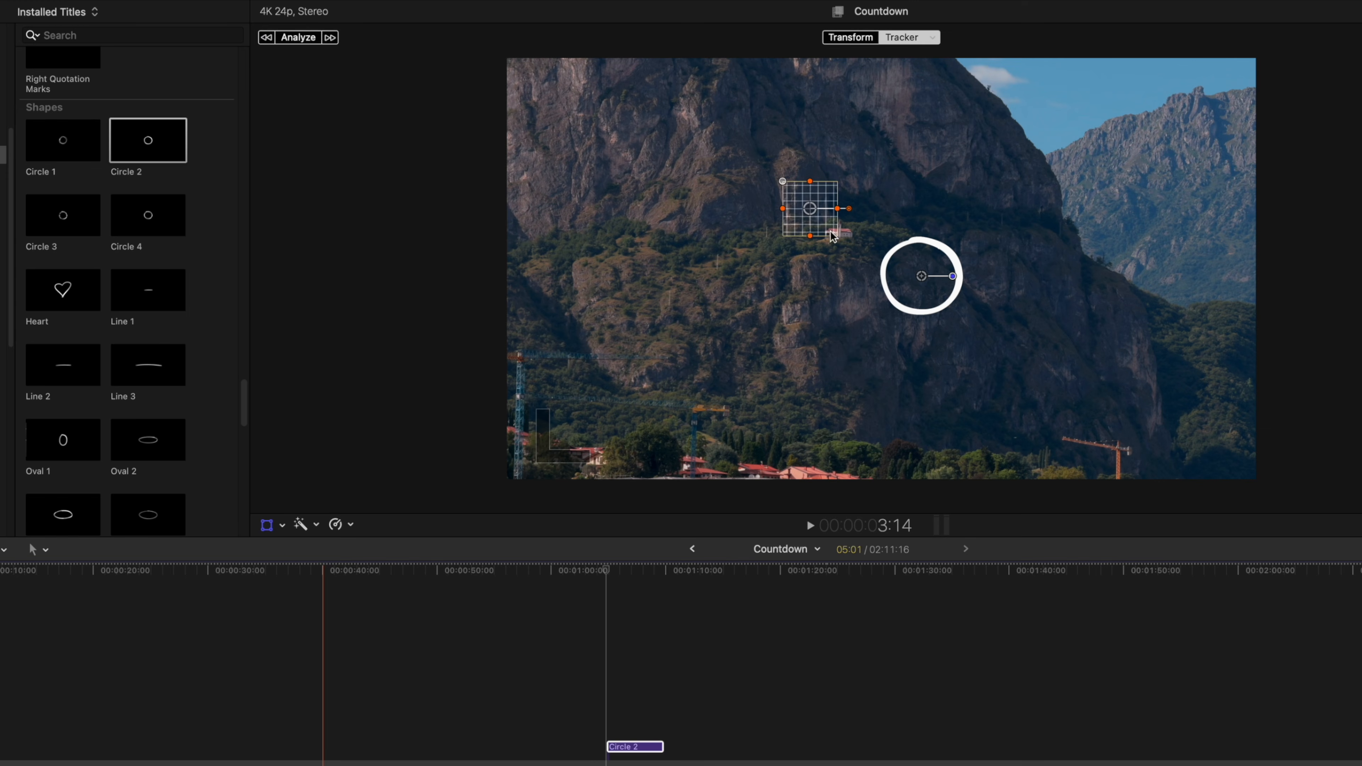
left_click(814, 209)
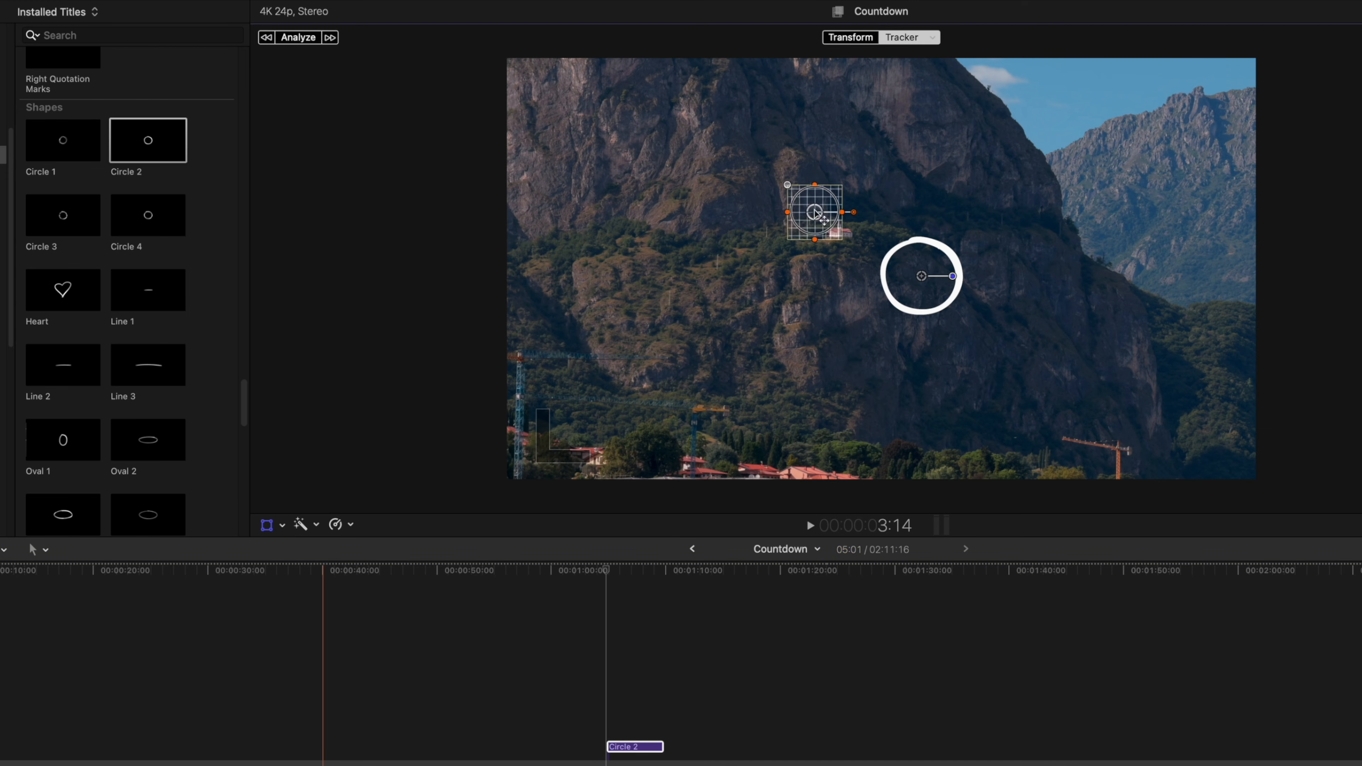
left_click_drag(809, 208, 824, 208)
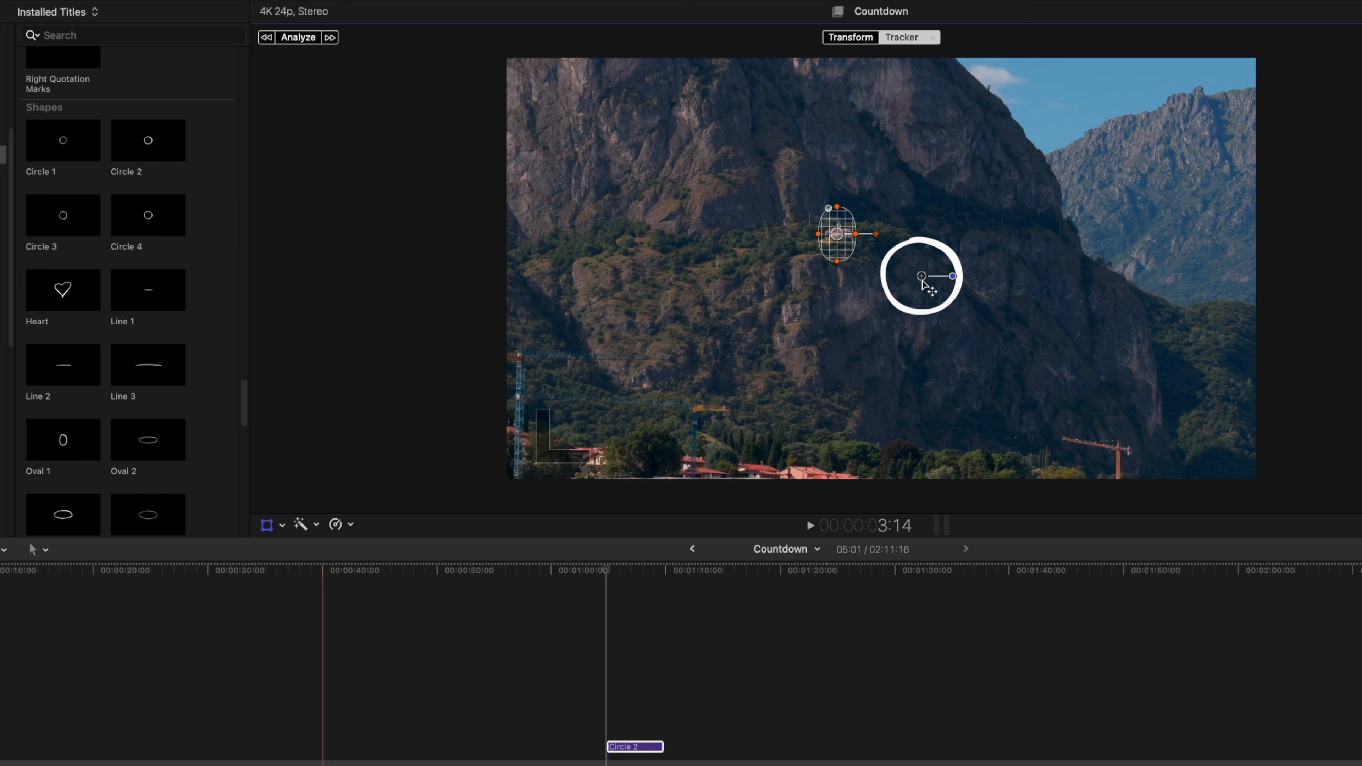
Center the circle on the building and scale it down slightly with Transform.
left_click_drag(923, 279, 825, 236)
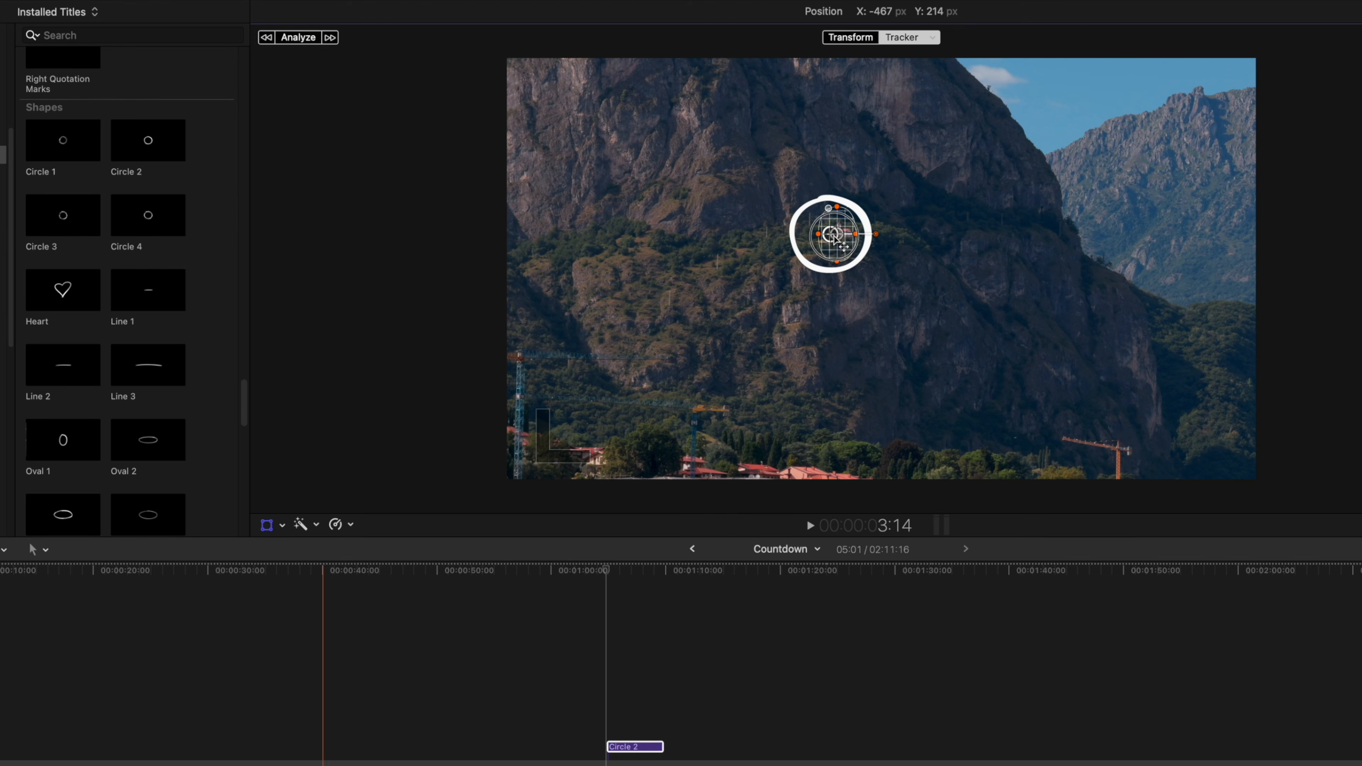
left_click(854, 41)
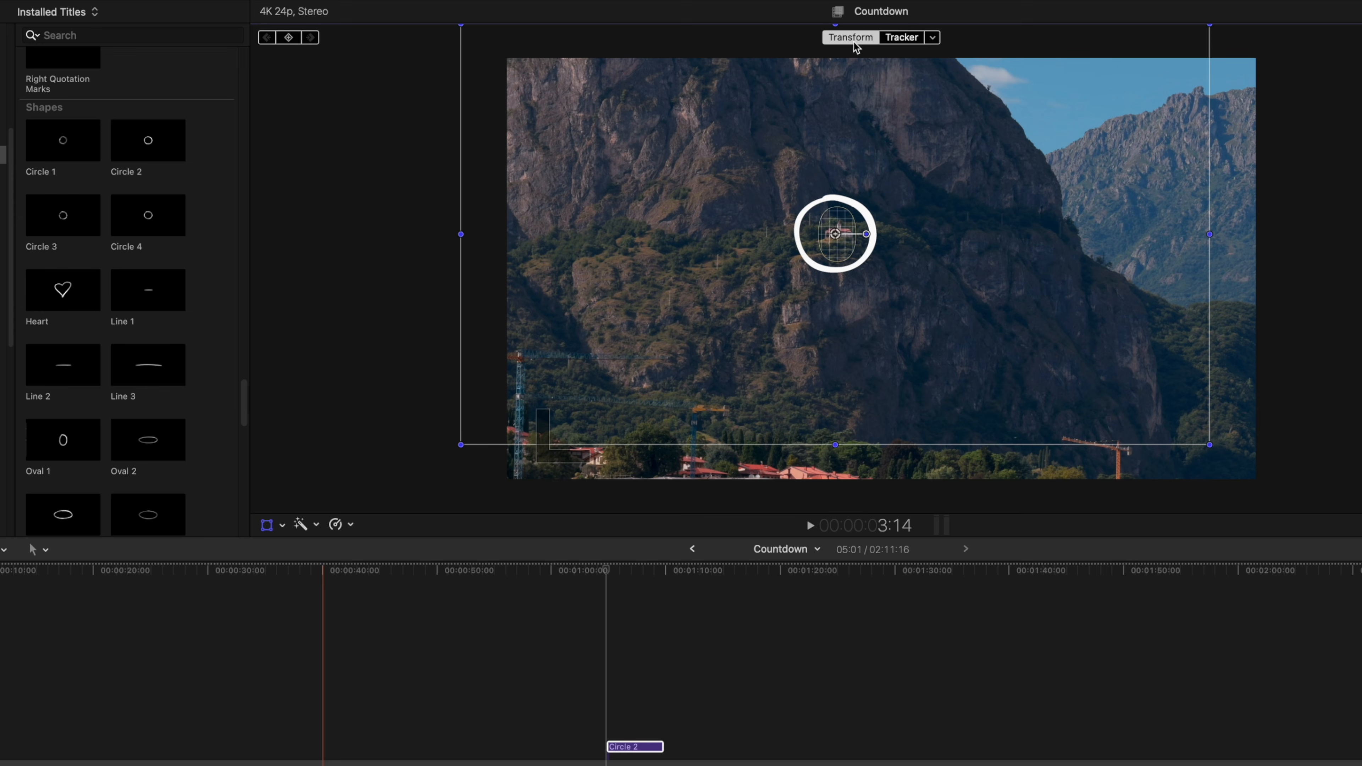
left_click_drag(1210, 444, 1162, 416)
Analyze the building's object track for the circle and play back the tracked result.
left_click(890, 37)
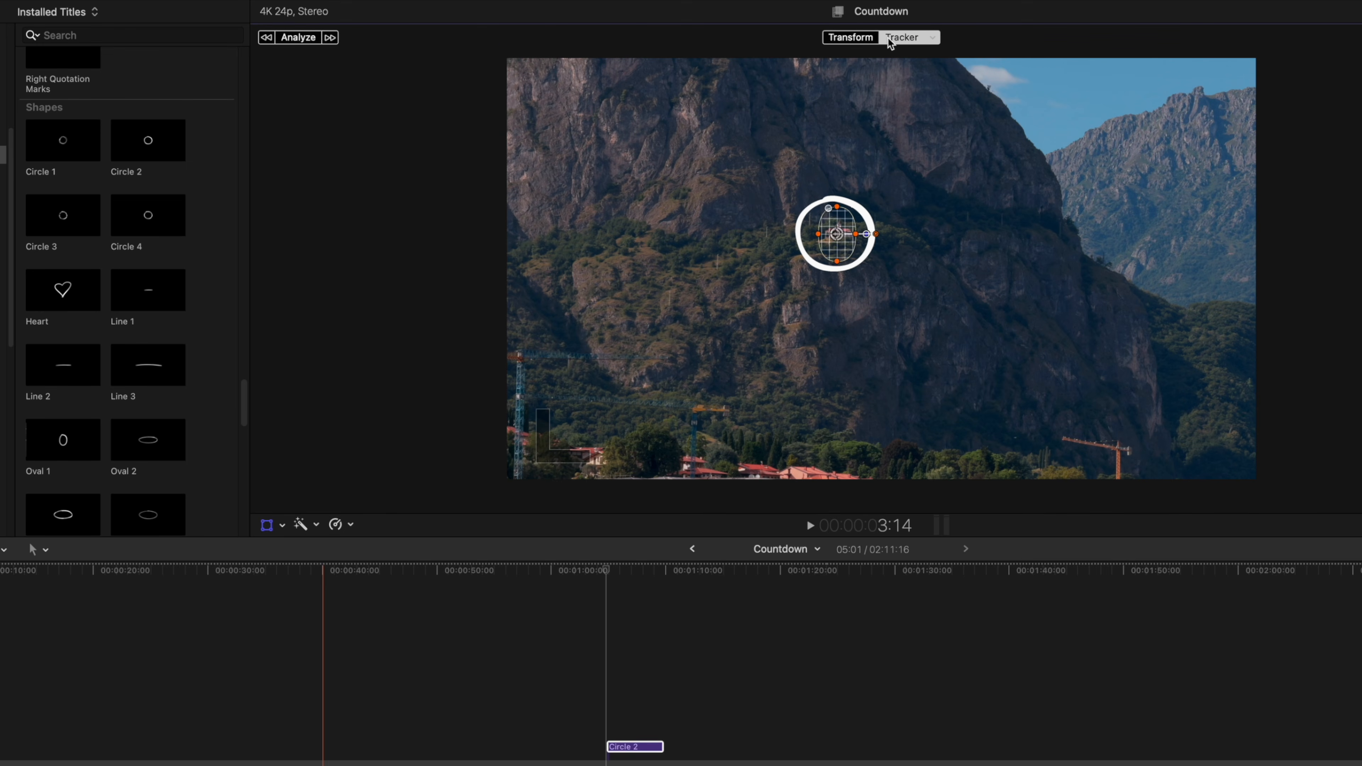
left_click(296, 37)
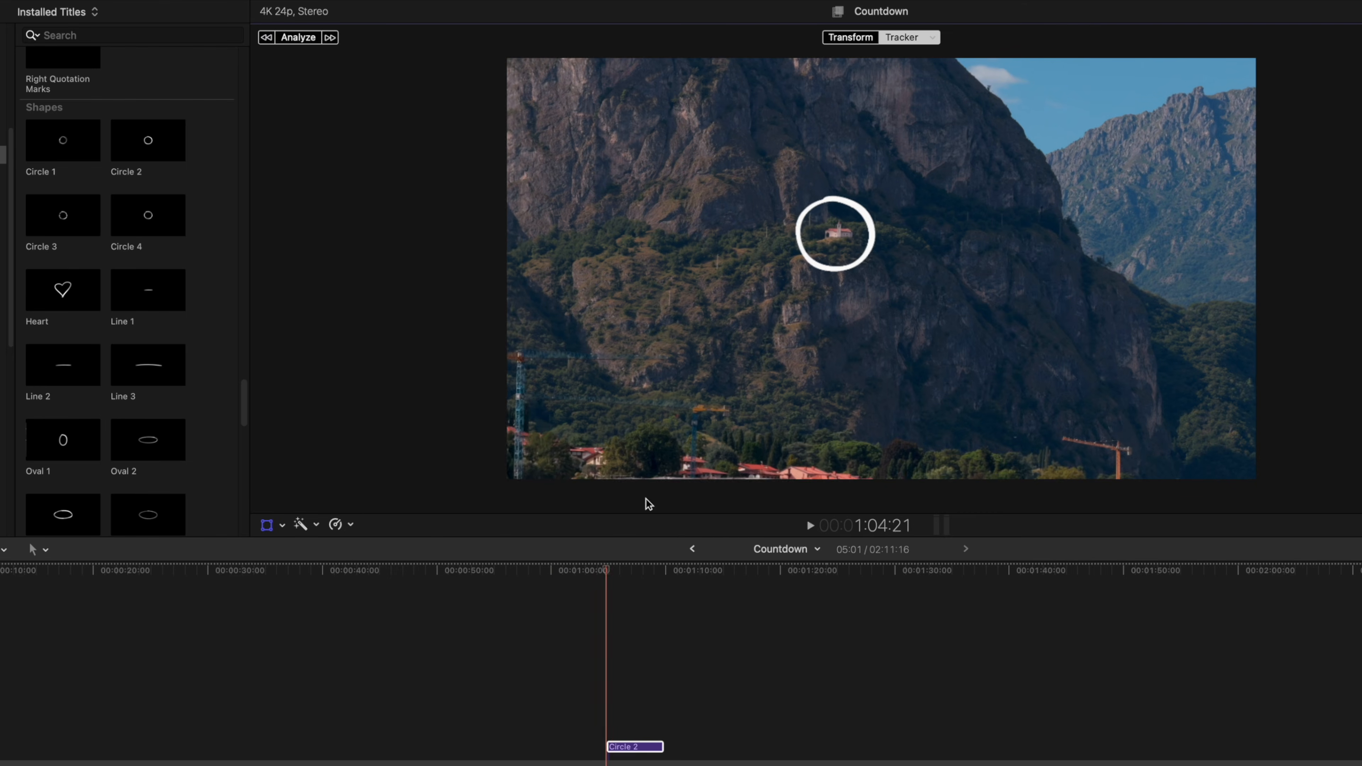
key("space")
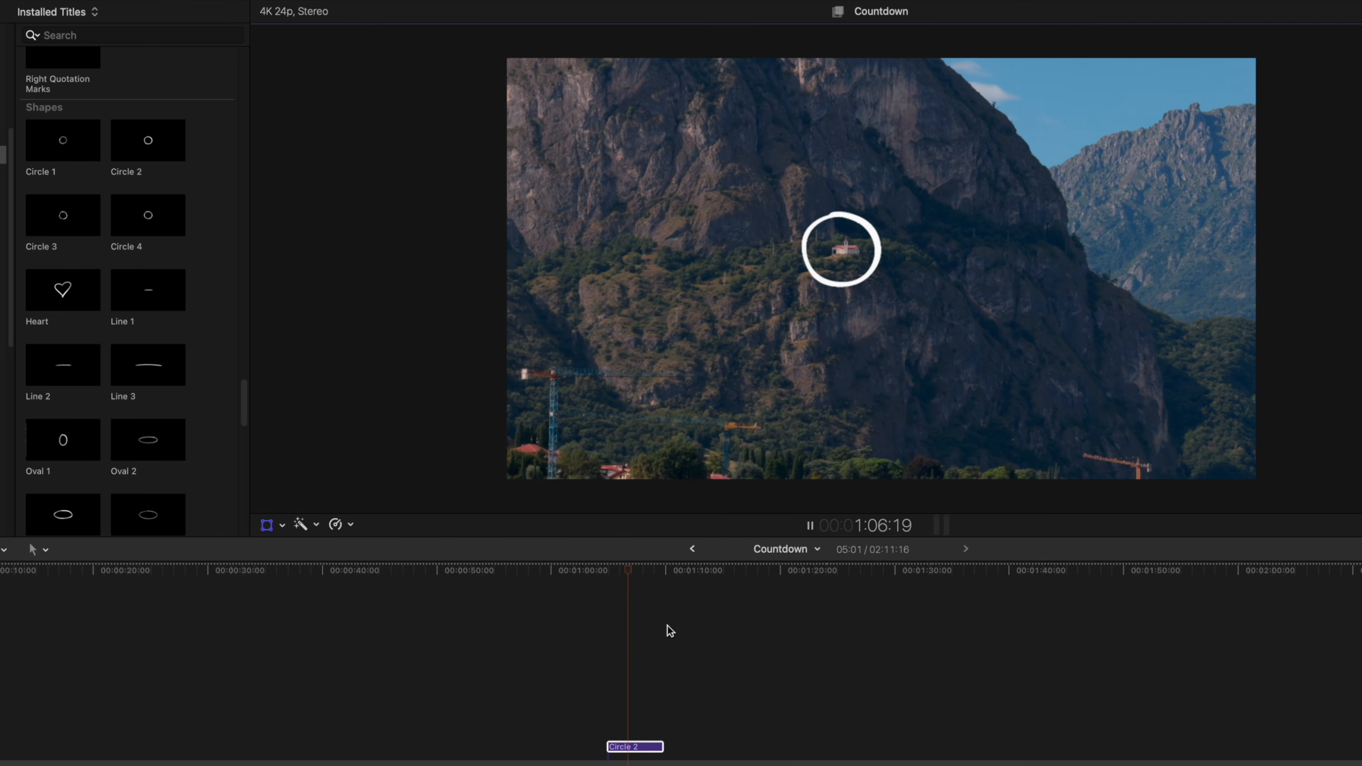
key("space")
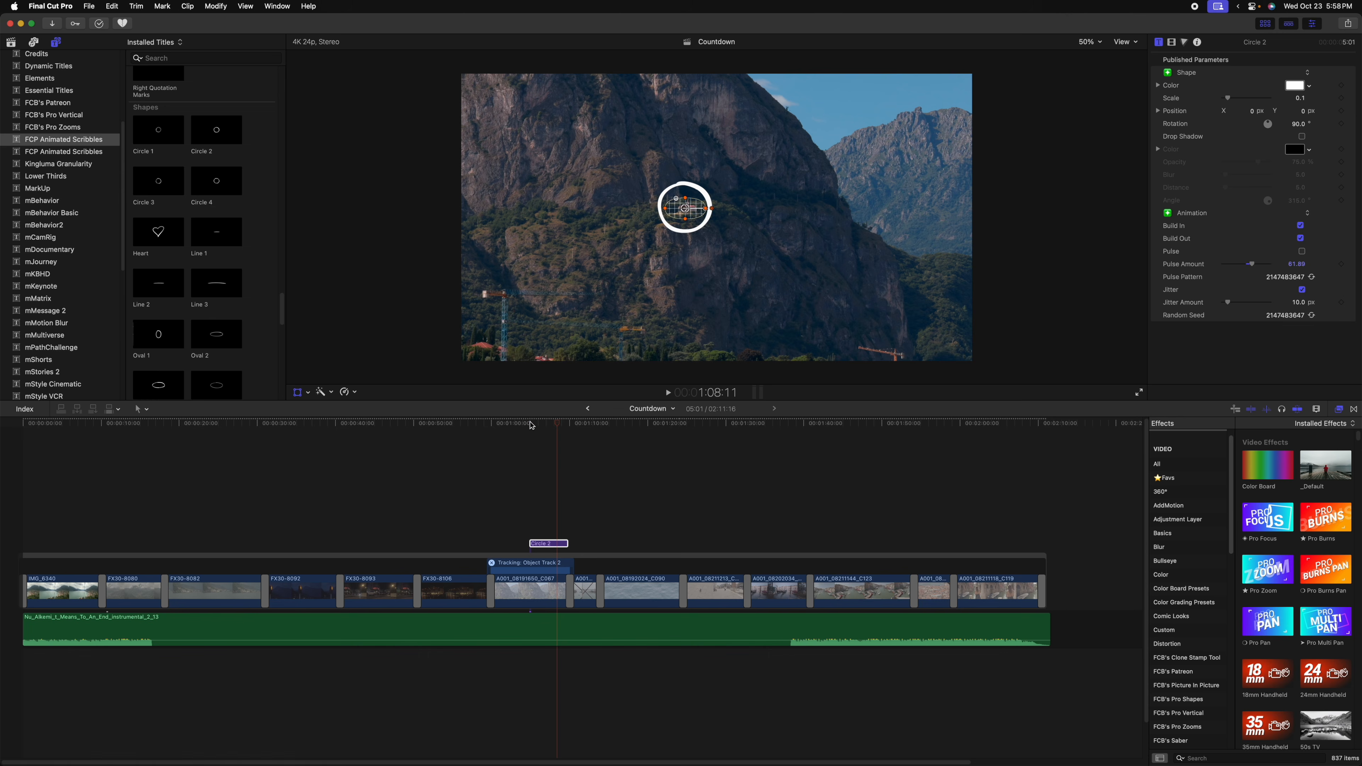
Replay the tracked circle from its start and set its color to Orange.
left_click(531, 423)
key("space")
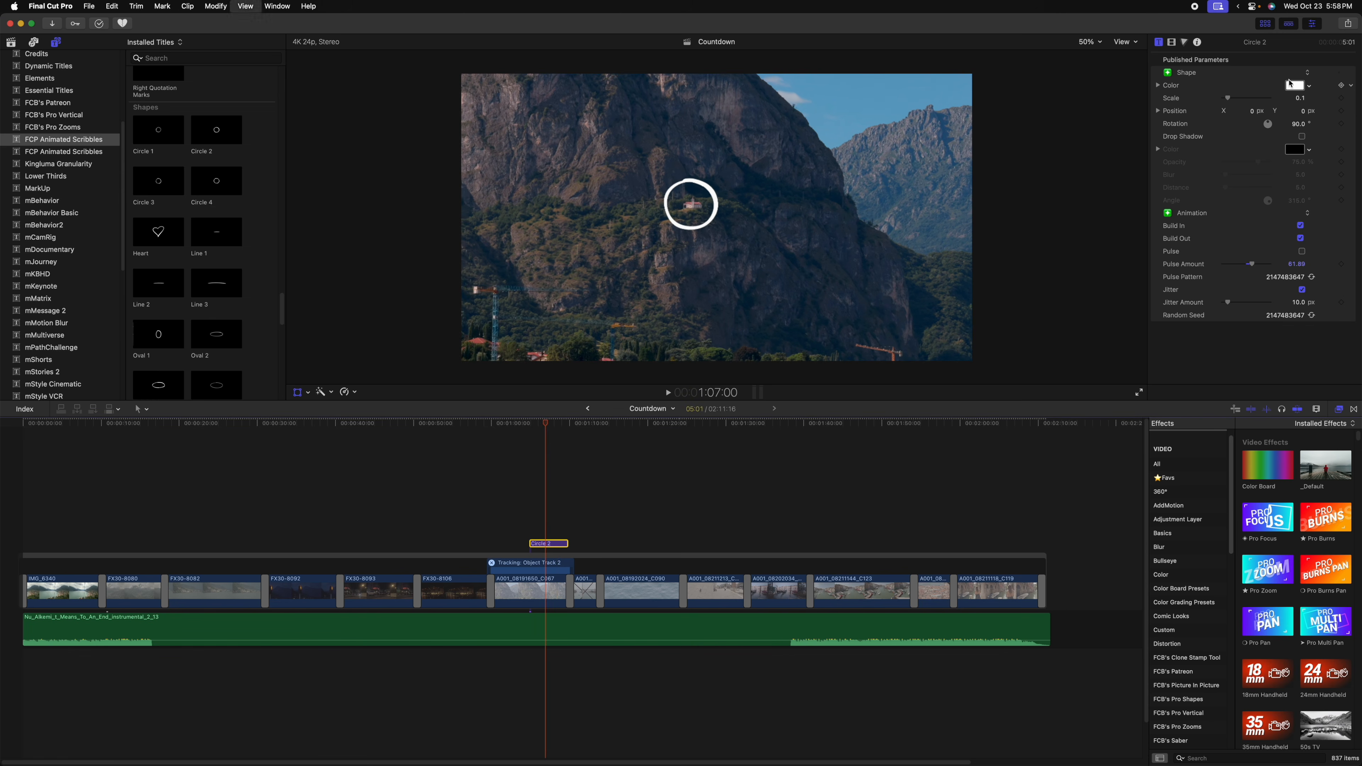
left_click(1294, 85)
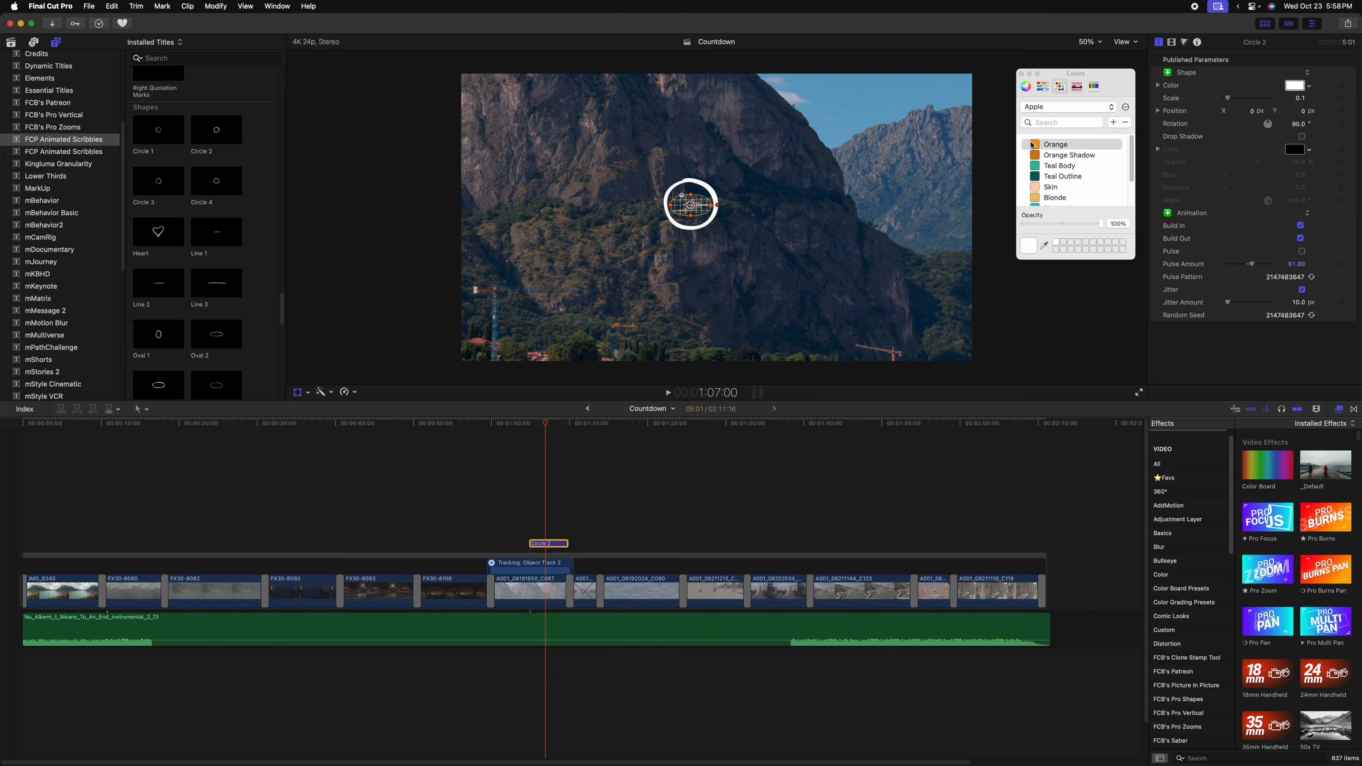
left_click(1034, 143)
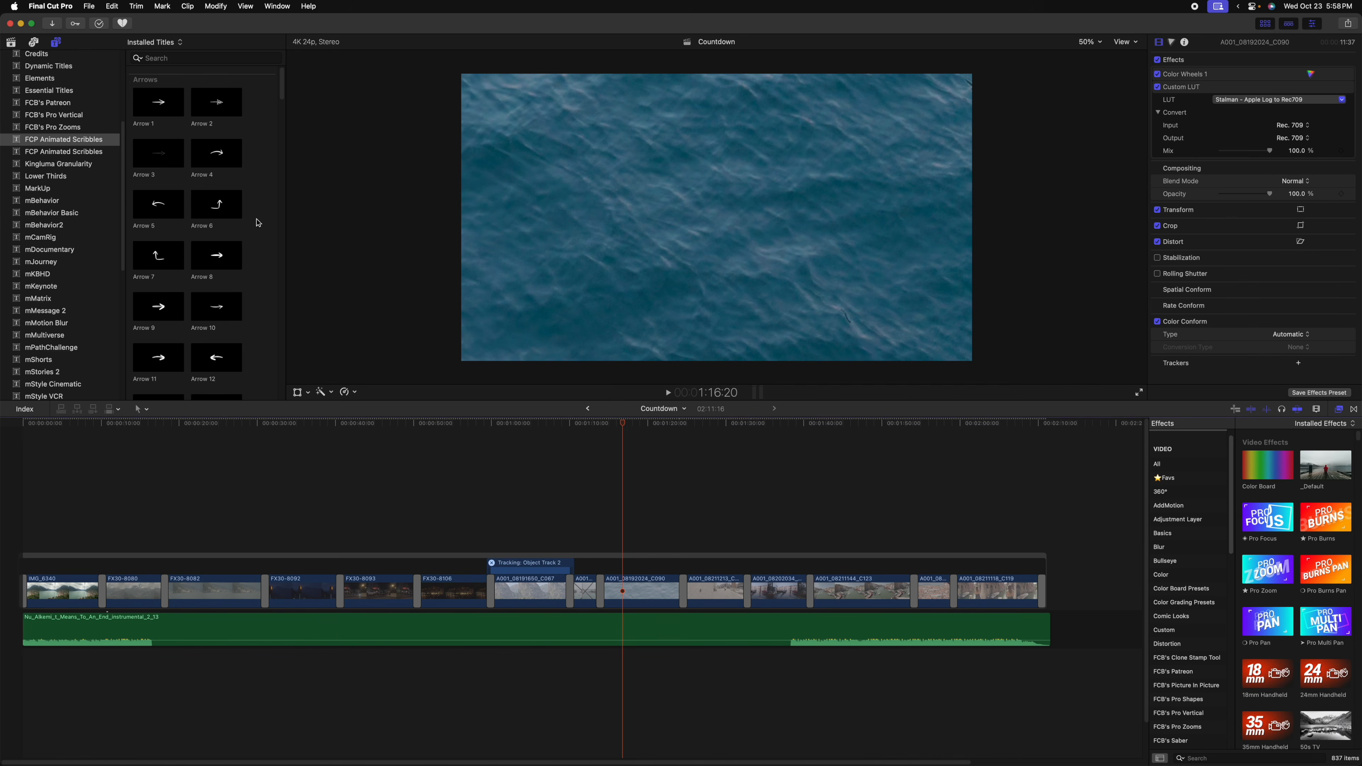
Try out the Arrow 2 title over the ocean clip and play back its animation.
scroll(257, 222, "down", 1)
scroll(253, 243, "down", 1)
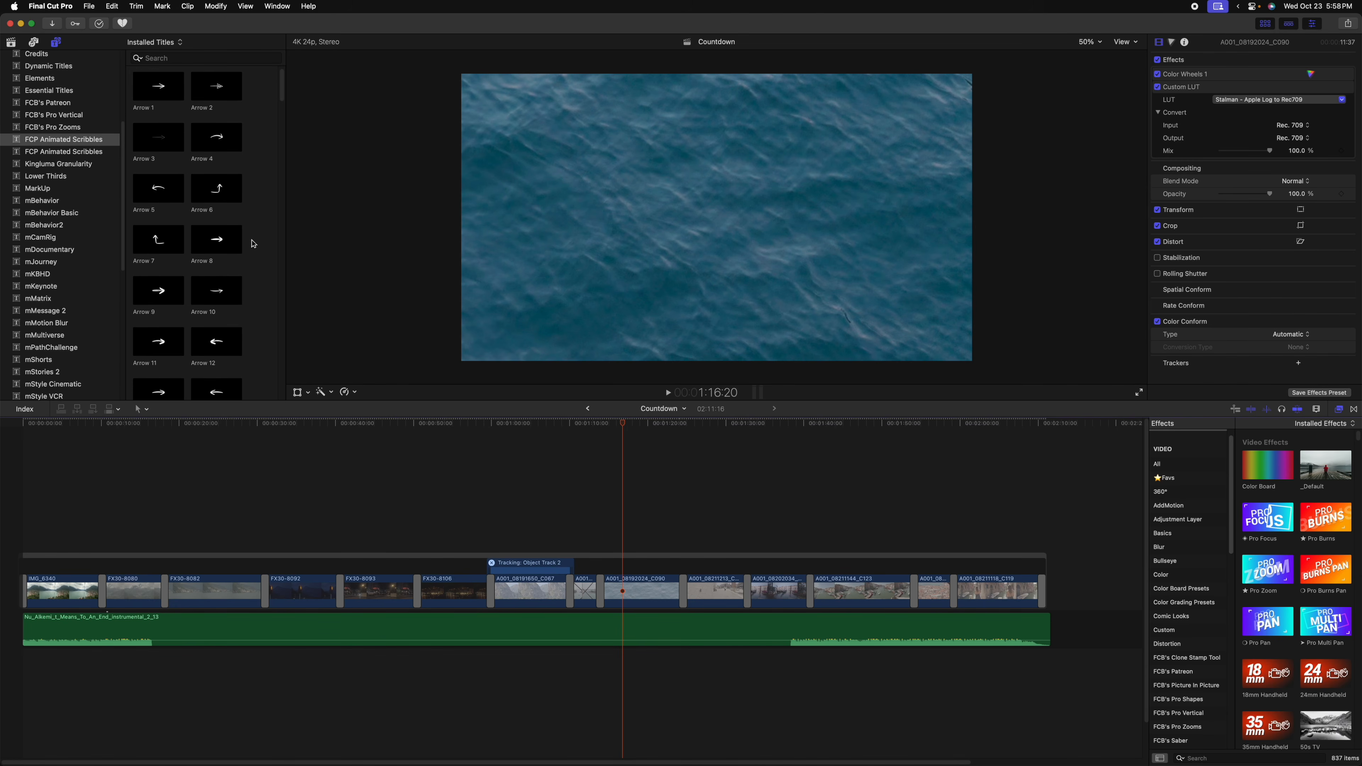
left_click(234, 88)
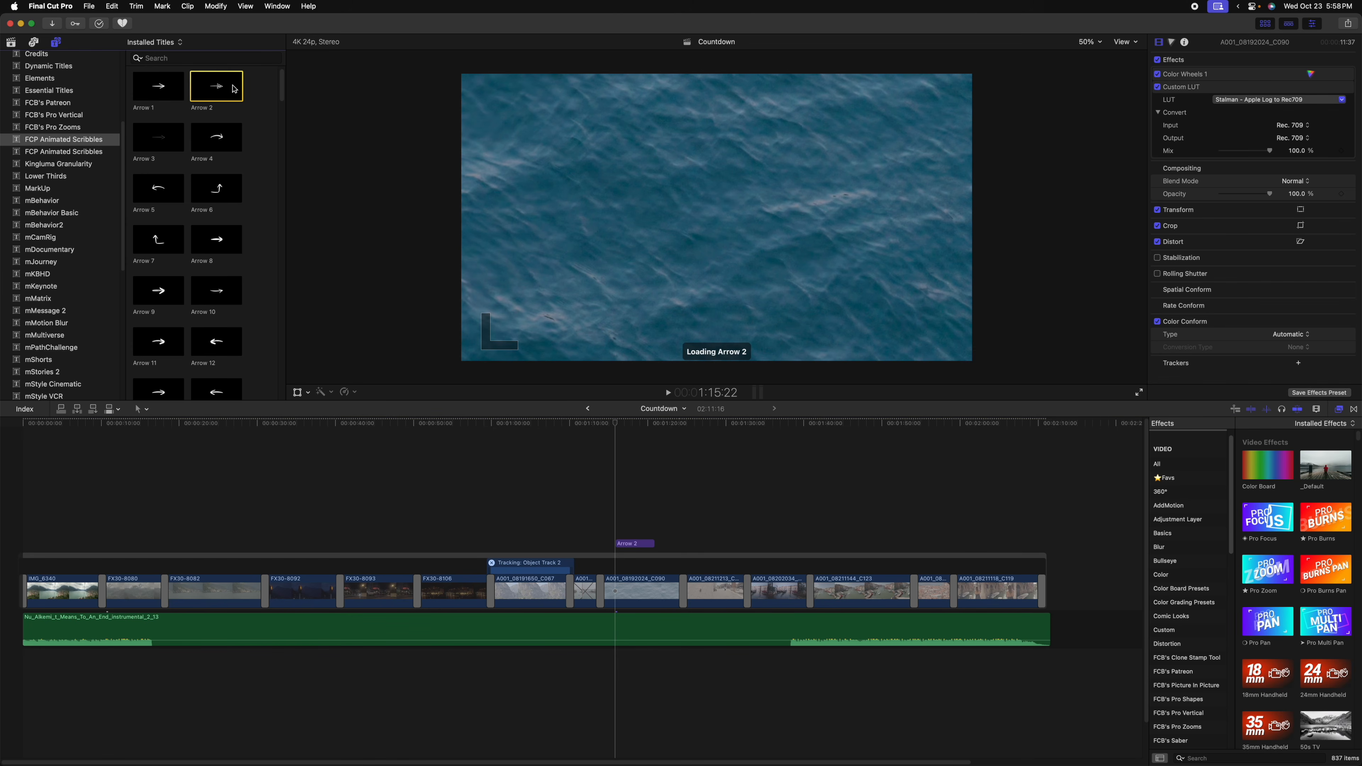
key("space")
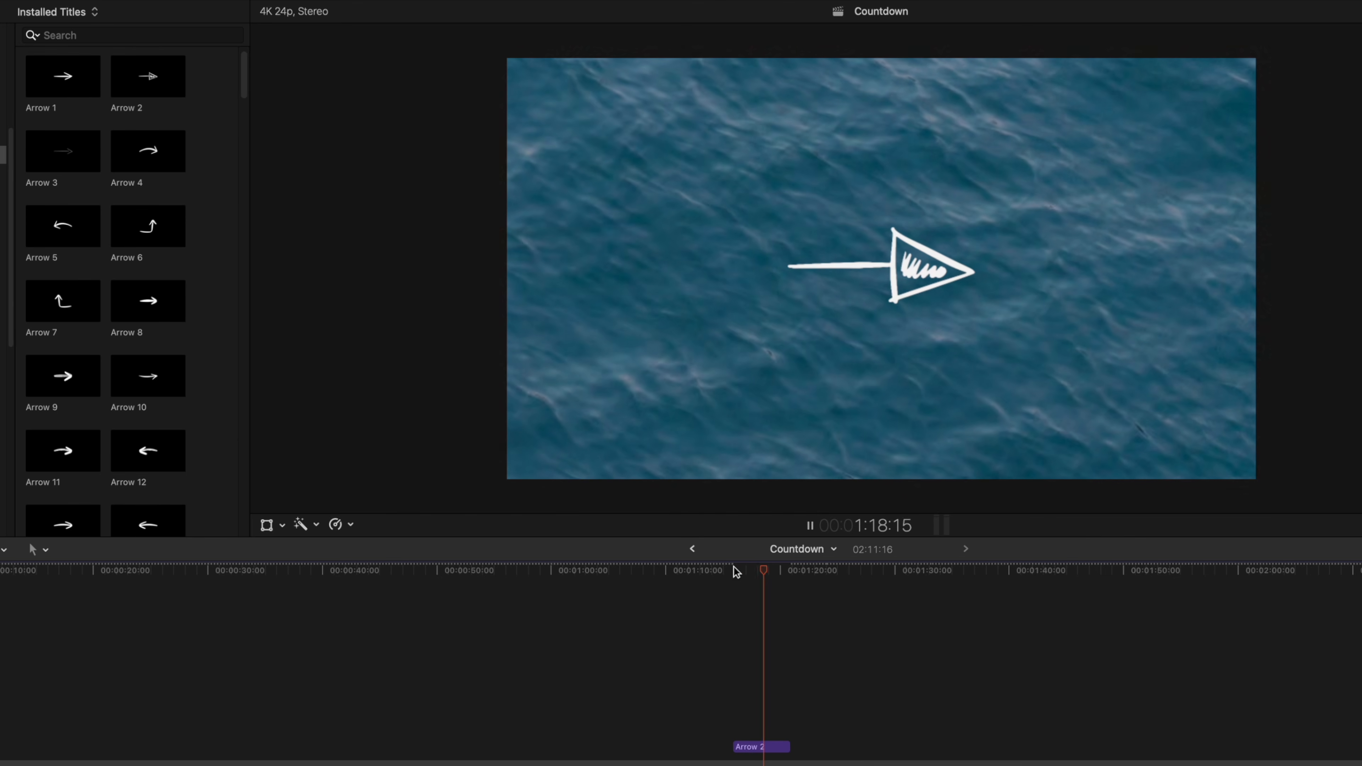
key("space")
Try out the Scribble Out 6 title above the ocean clip, play it back and adjust it in the viewer.
scroll(154, 408, "down", 10)
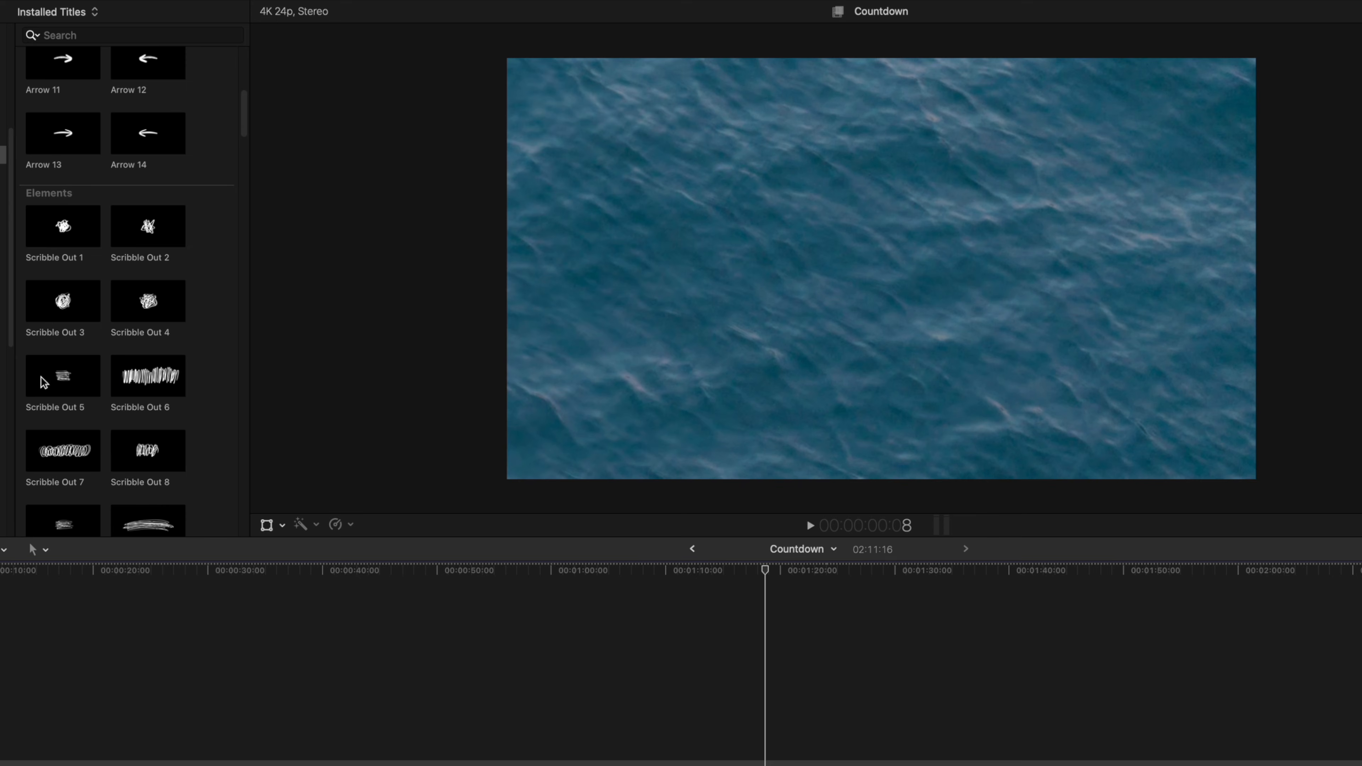
mouse_move(148, 375)
left_mouse_down()
mouse_move(562, 517)
mouse_move(739, 715)
left_mouse_up()
key("space")
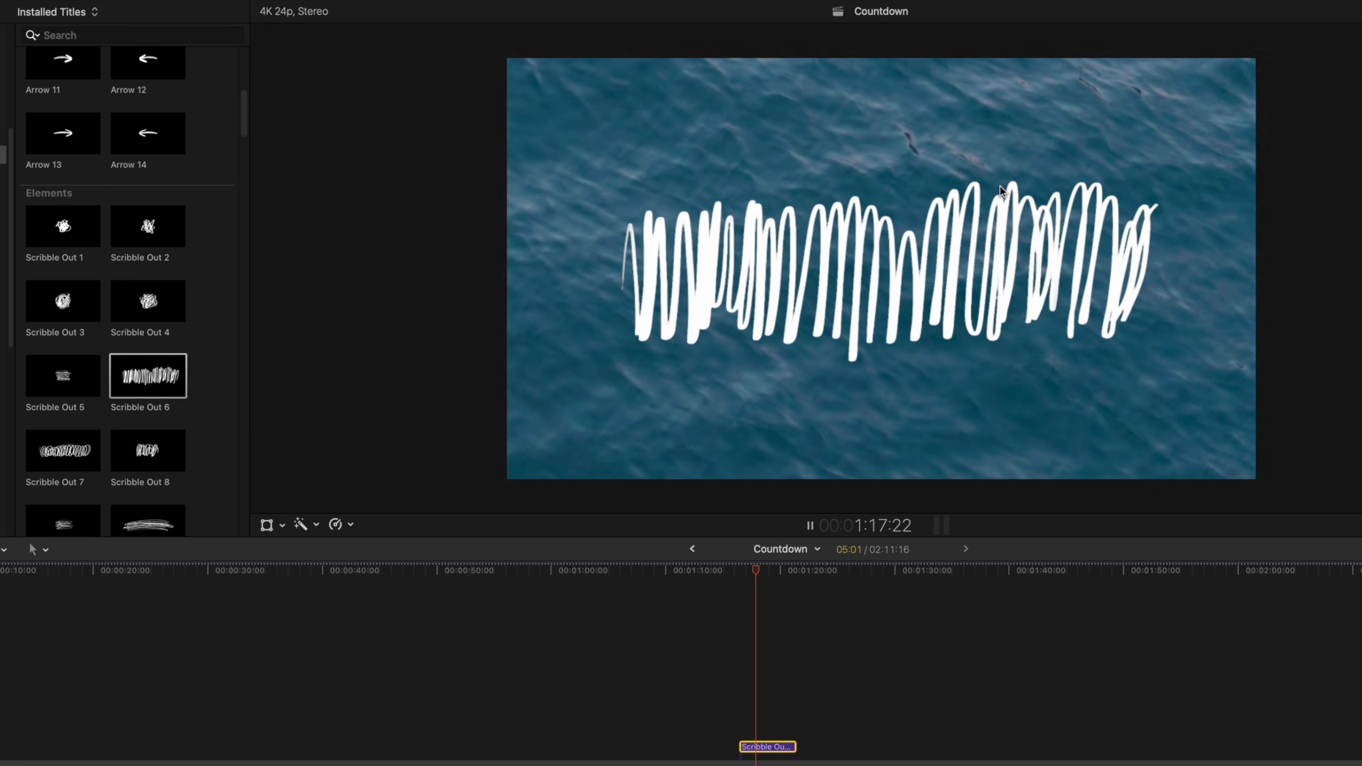
key("space")
mouse_move(936, 224)
left_mouse_down()
mouse_move(904, 267)
mouse_move(638, 238)
mouse_move(1103, 380)
mouse_move(912, 242)
mouse_move(899, 283)
left_mouse_up()
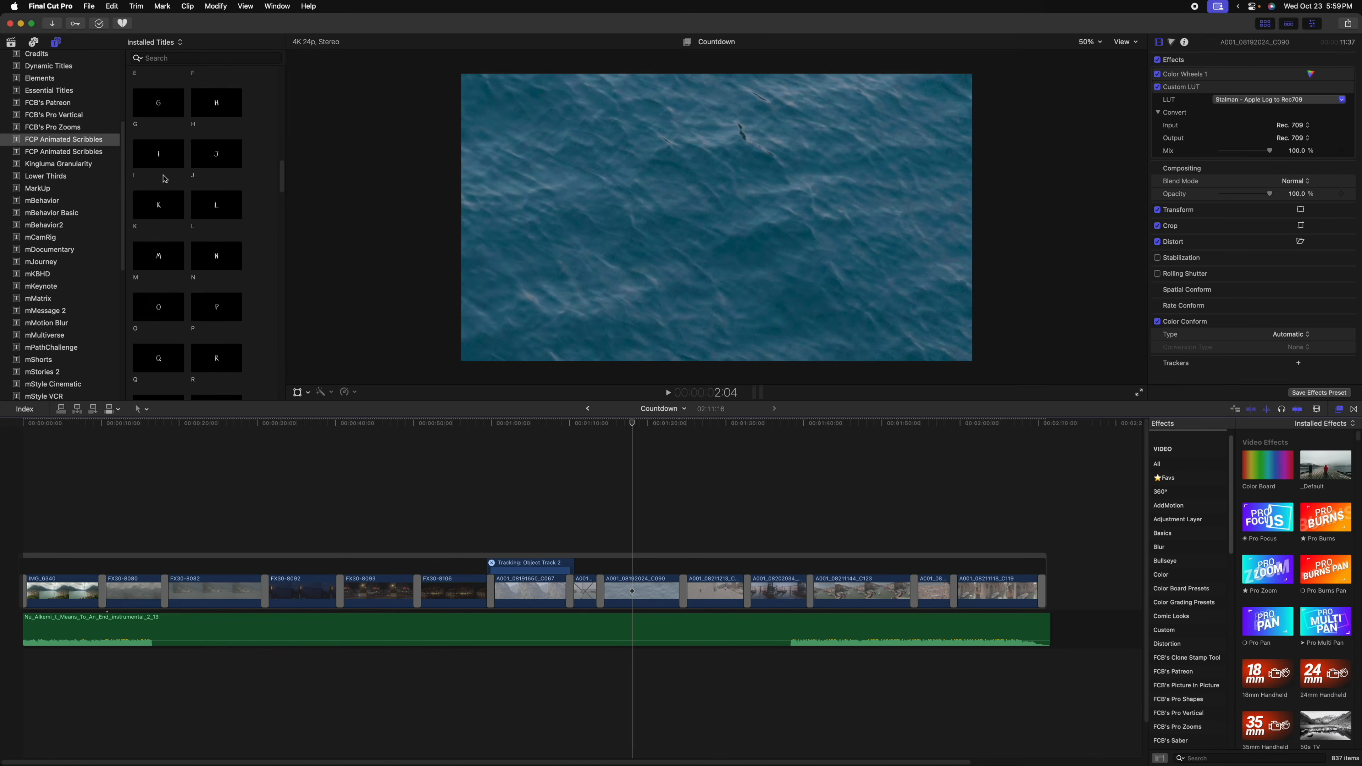
Stack the handwritten letter titles that spell SUBSCRIBE above the ocean clip, all starting at the playhead.
scroll(195, 237, "down", 4)
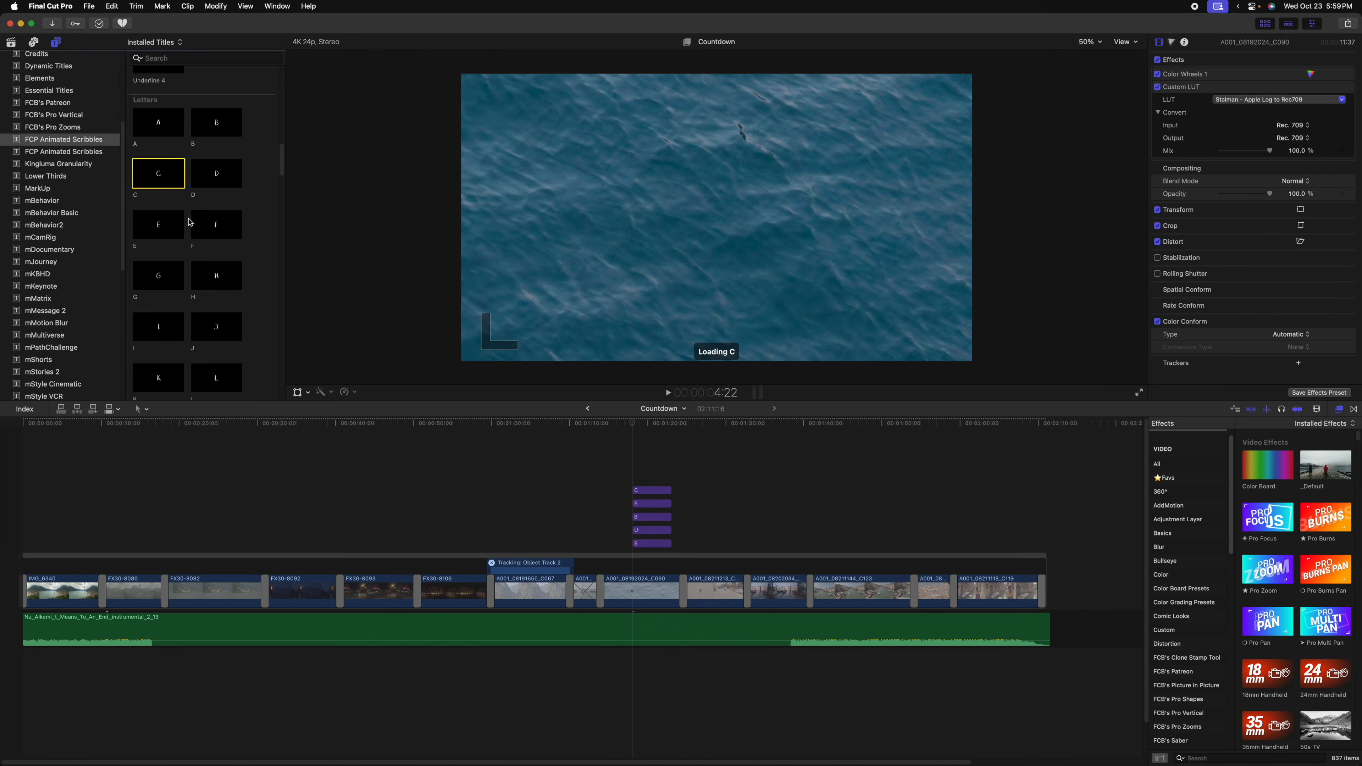
left_click(215, 316)
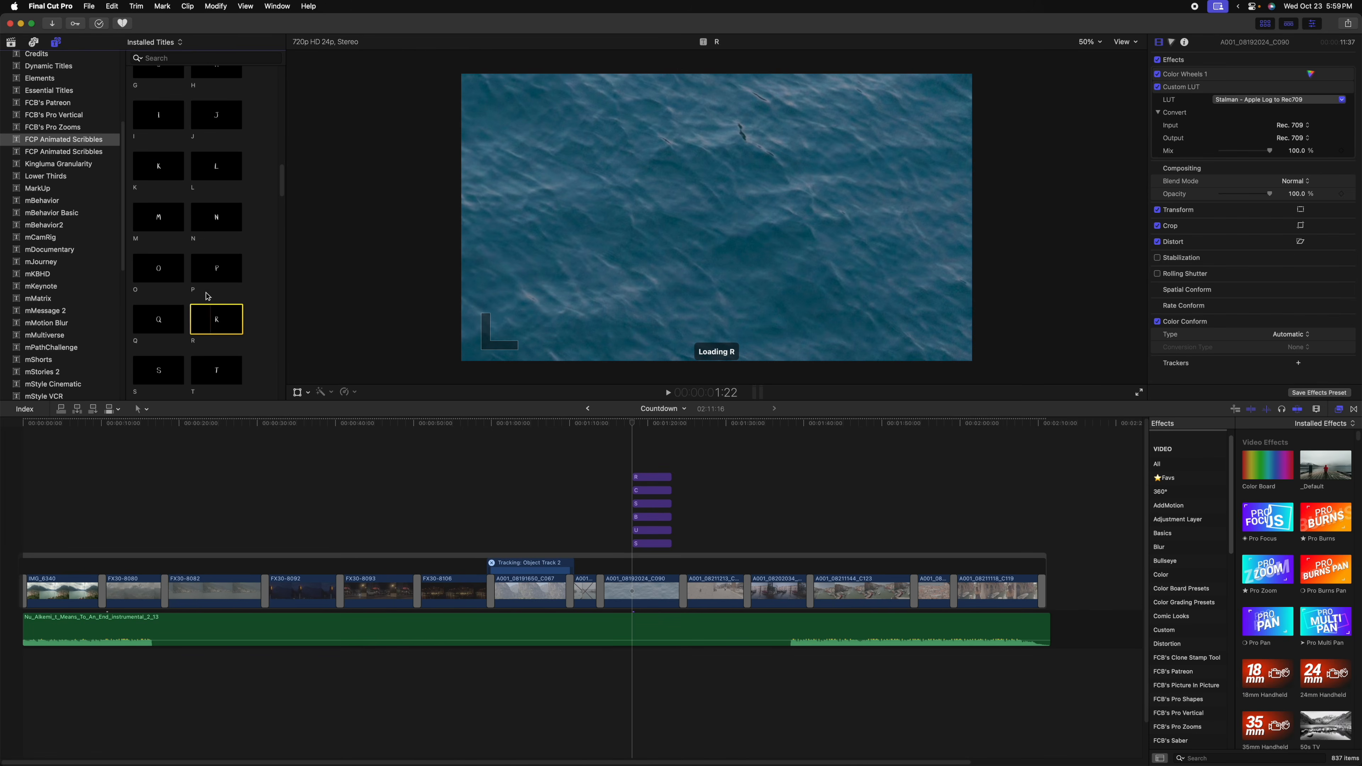
left_click(161, 236)
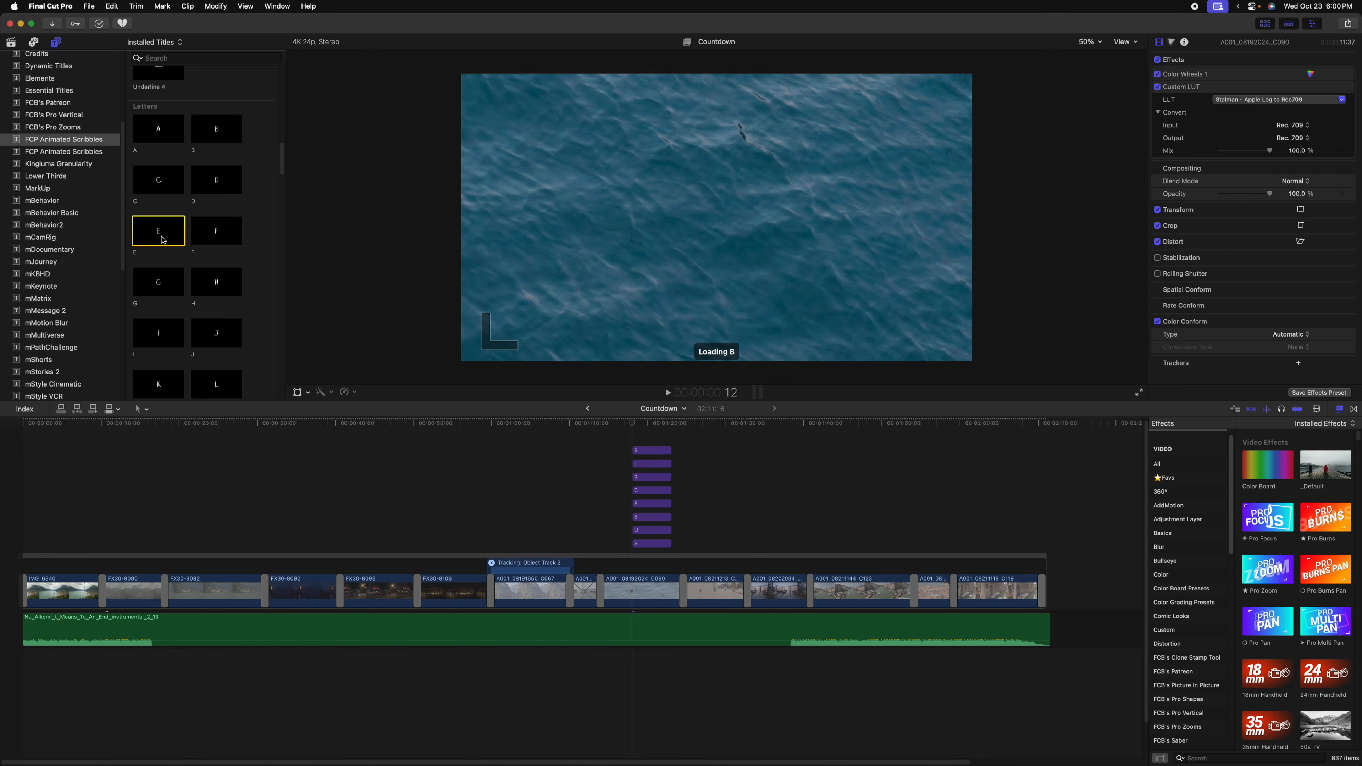
key("q")
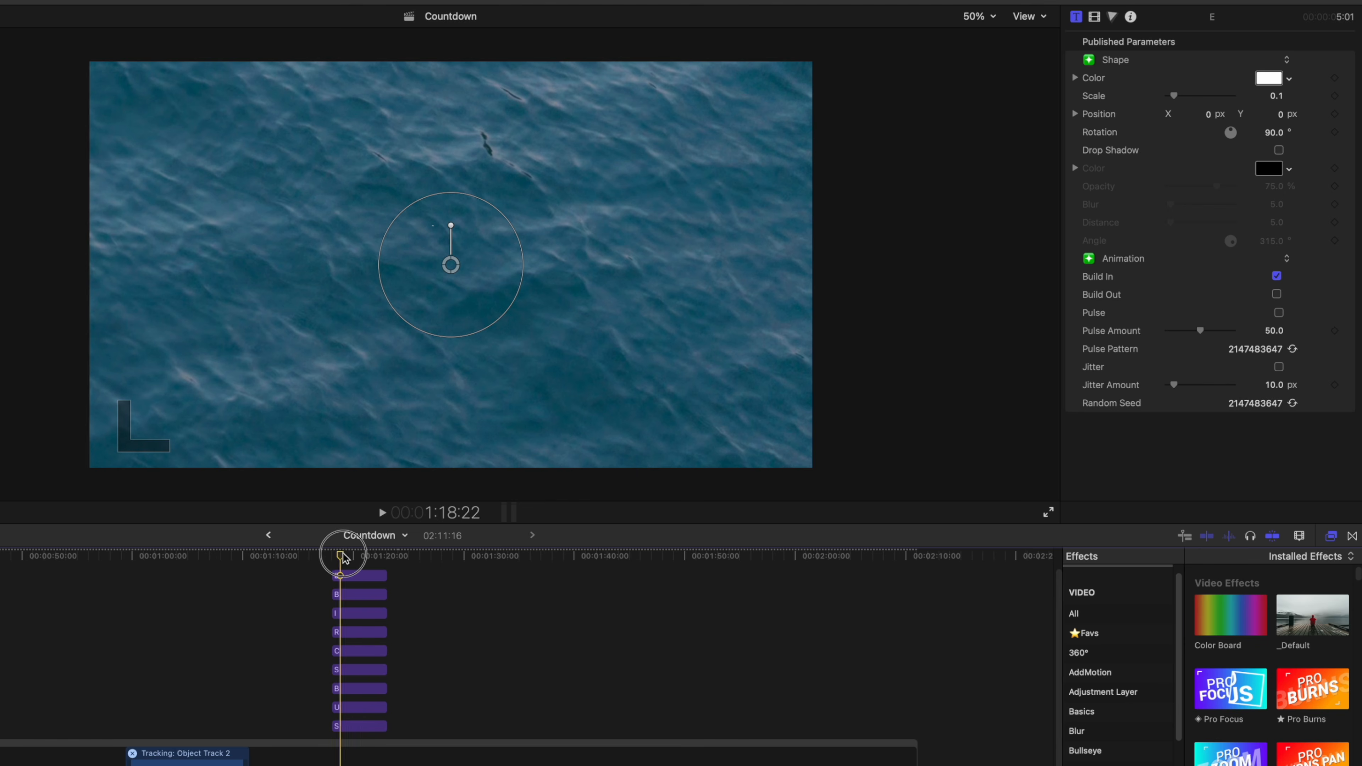
Spread the first letters S, U and B side by side along the left part of the frame.
left_click_drag(344, 558, 355, 556)
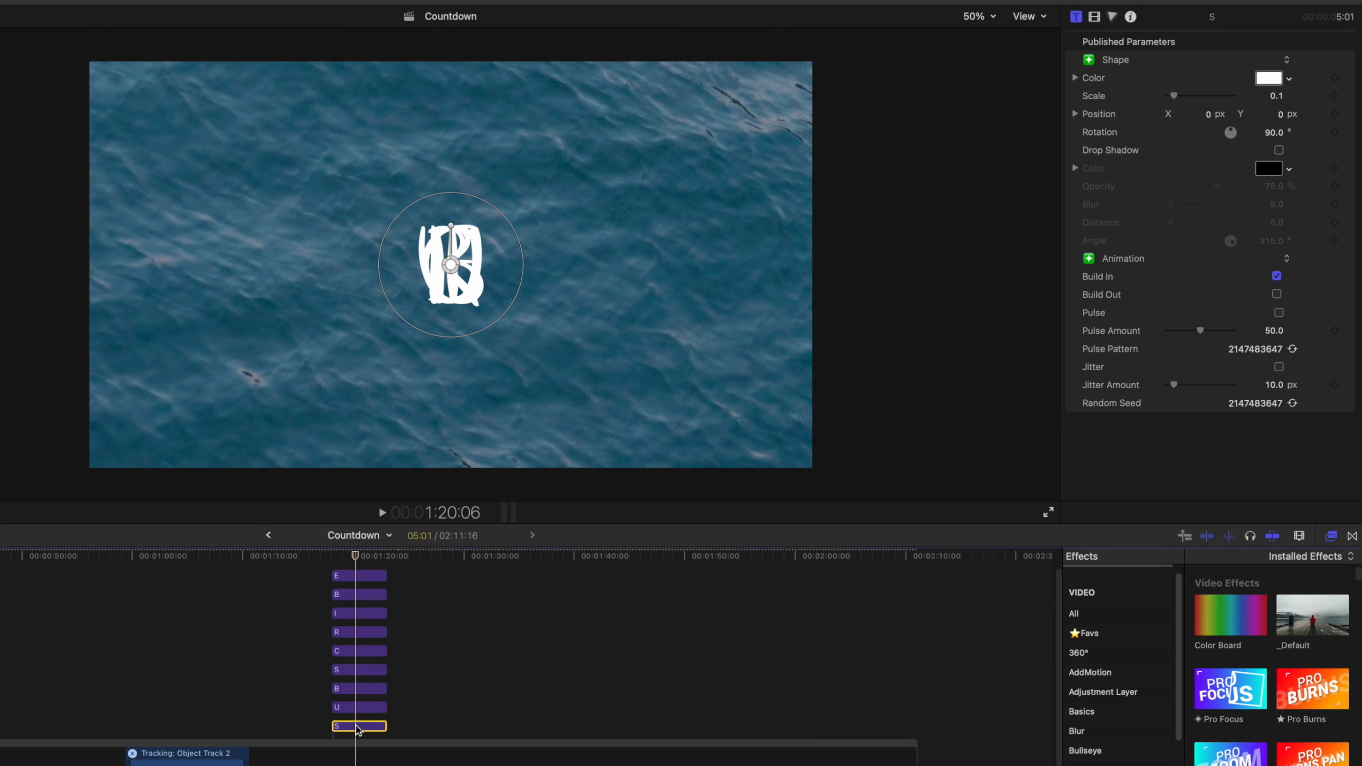
left_click_drag(453, 261, 196, 256)
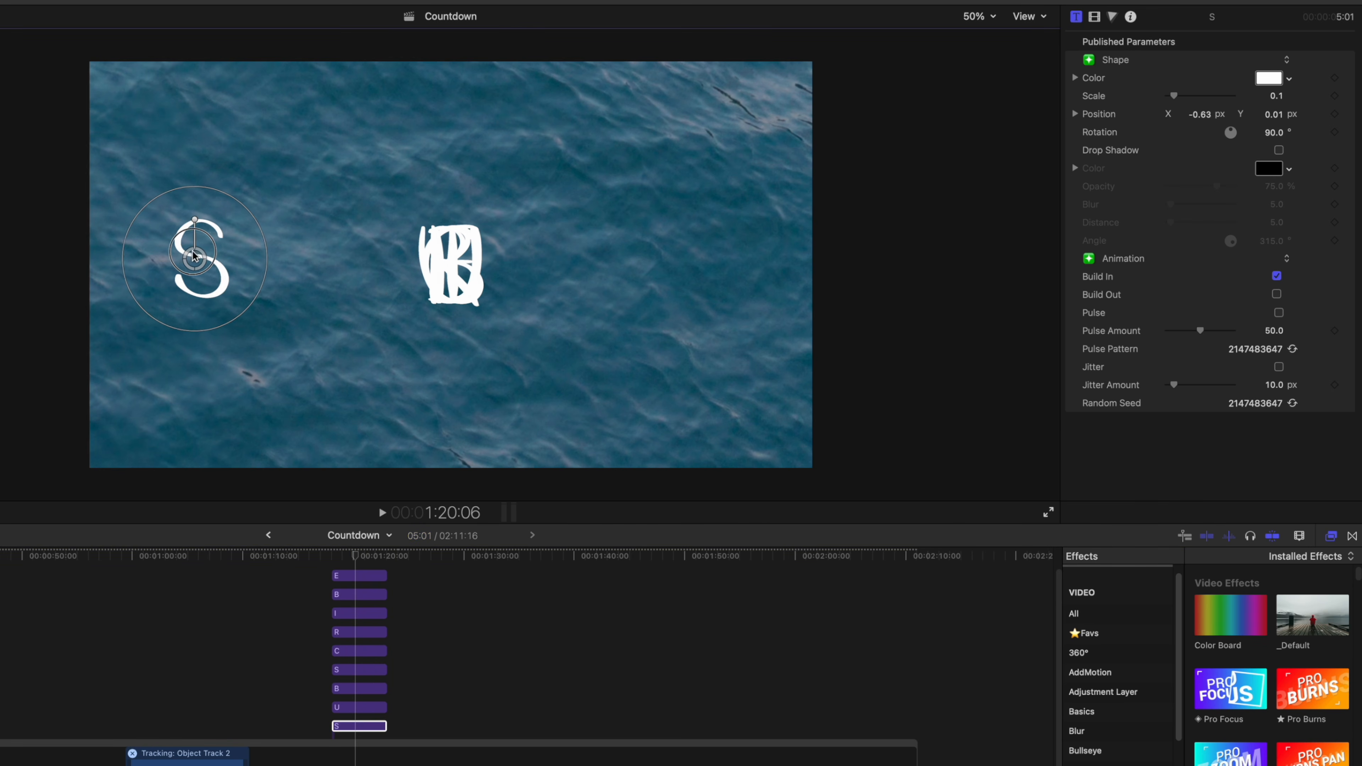
left_click(343, 688)
left_click_drag(452, 262, 309, 258)
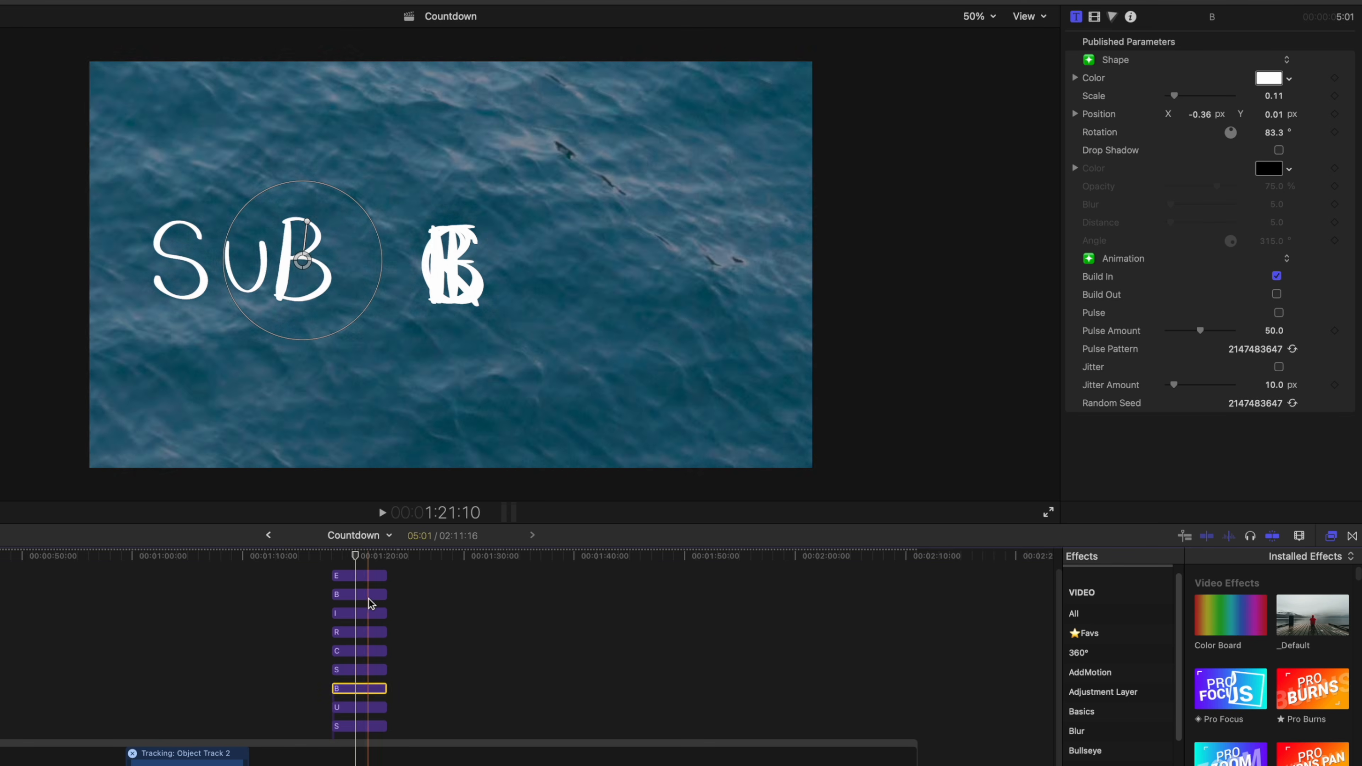
Line up the remaining letters after SUB to complete the word SUBSCRIBE and play back the animation.
left_click(356, 670)
left_click_drag(451, 276, 368, 279)
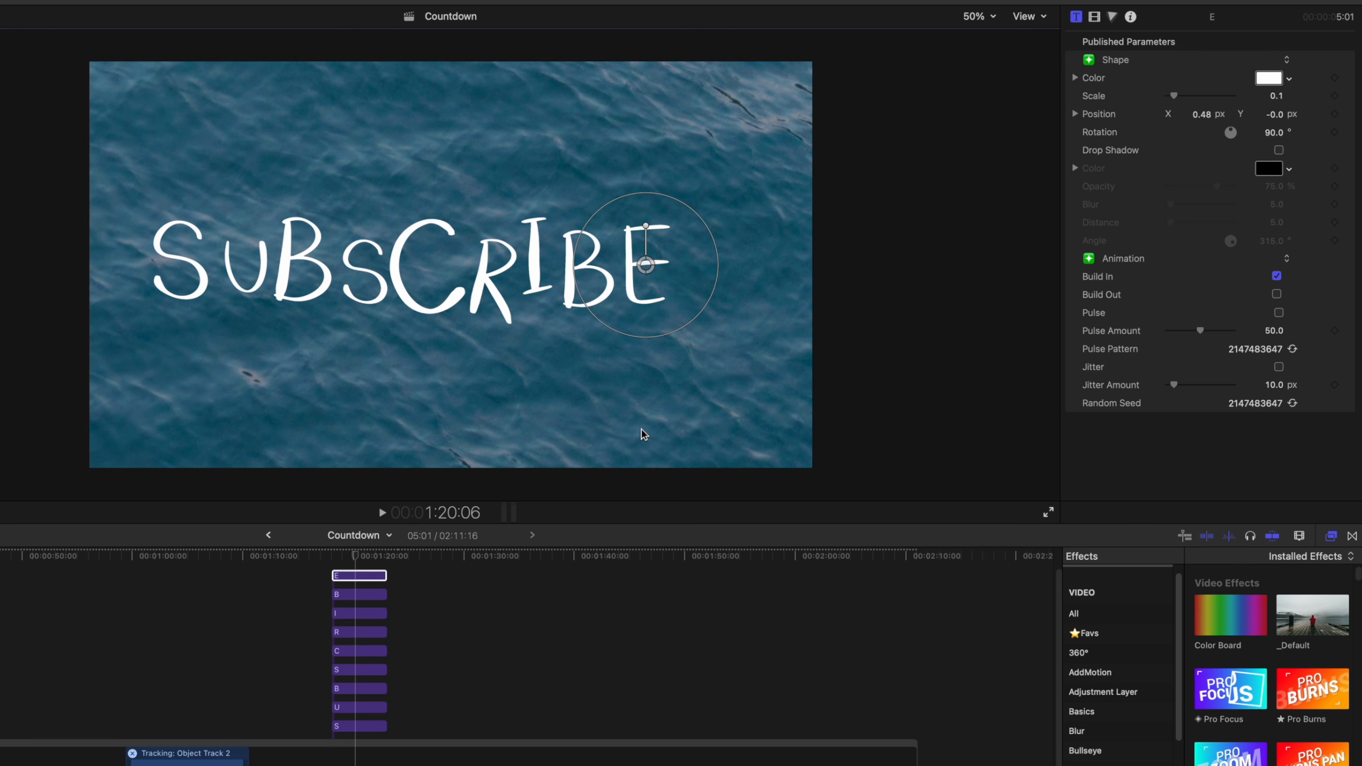
key("shift+slash")
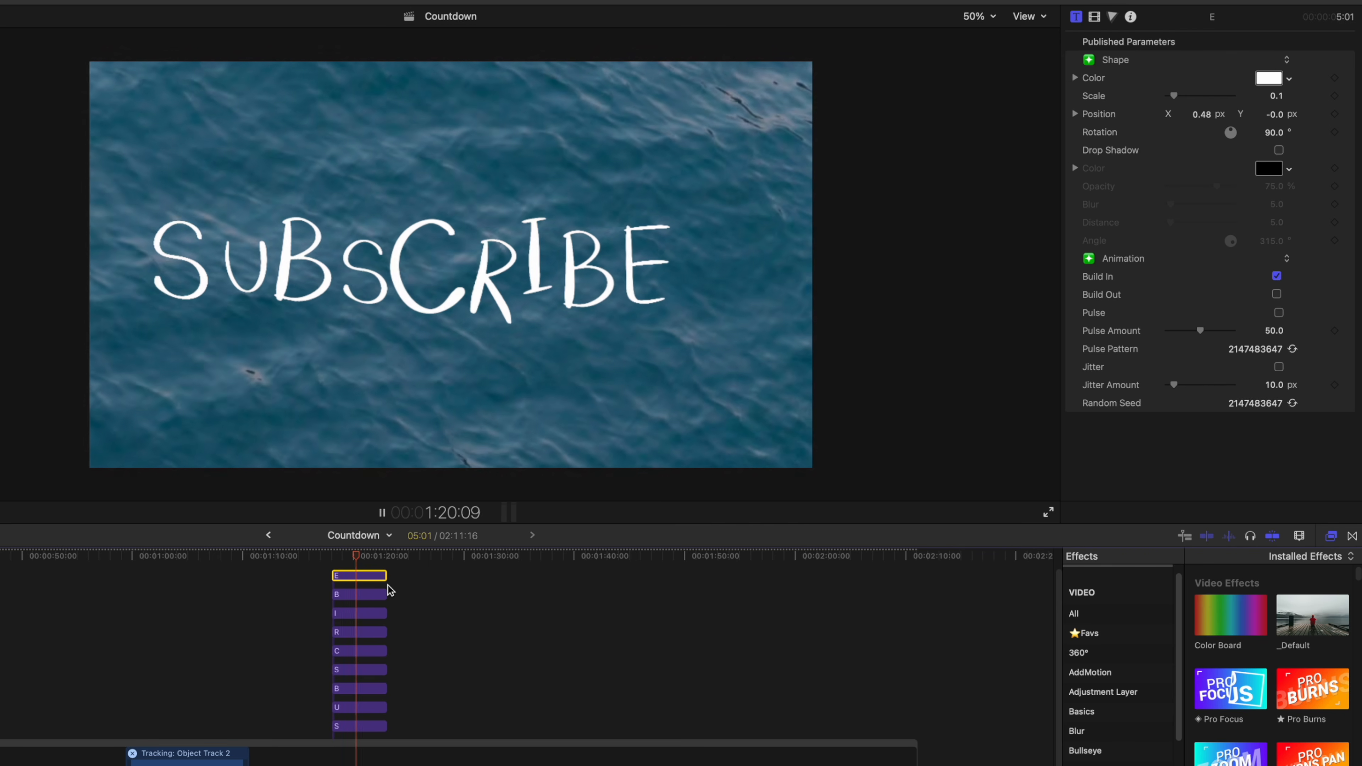
key("space")
Trim the starts of the stacked letter clips to staggered times, beginning with the lowest S clip.
scroll(352, 603, "up", 1)
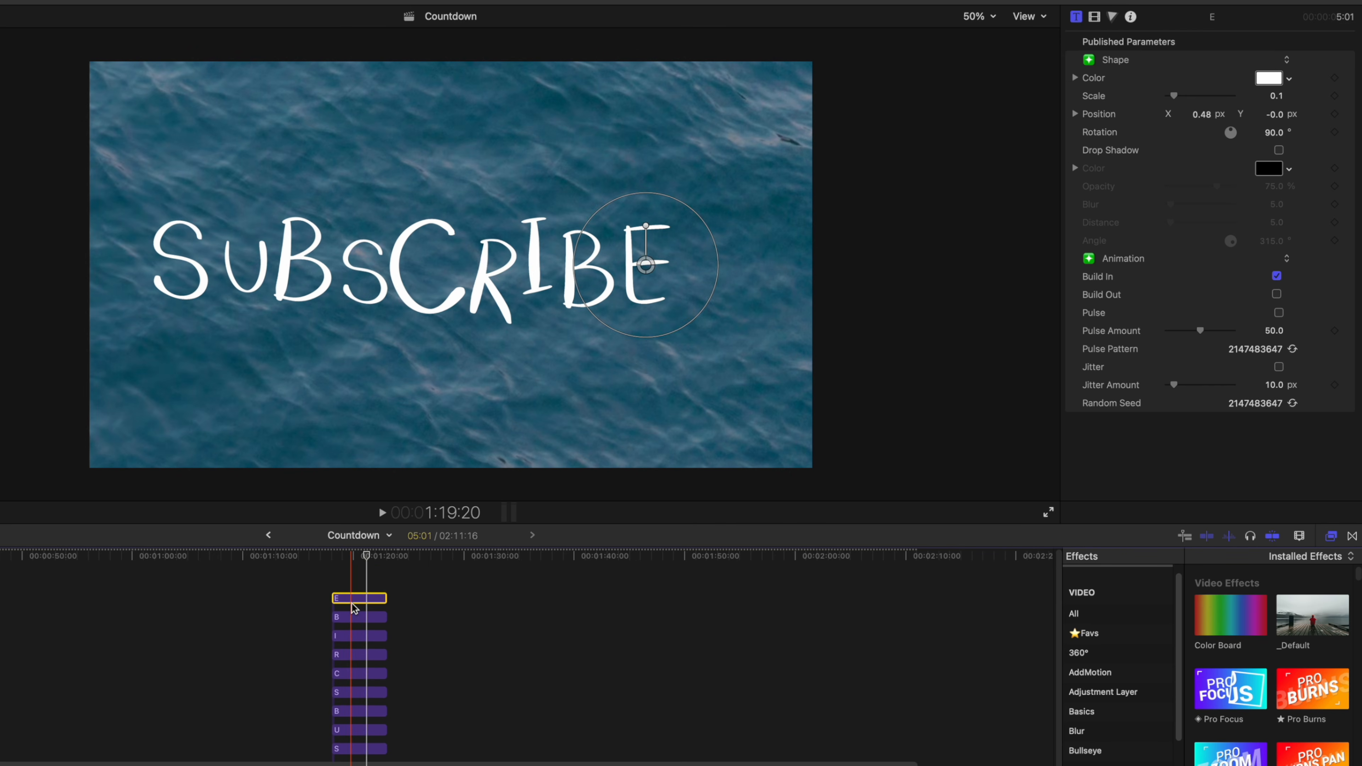
key("super+equal")
key("super+equal")
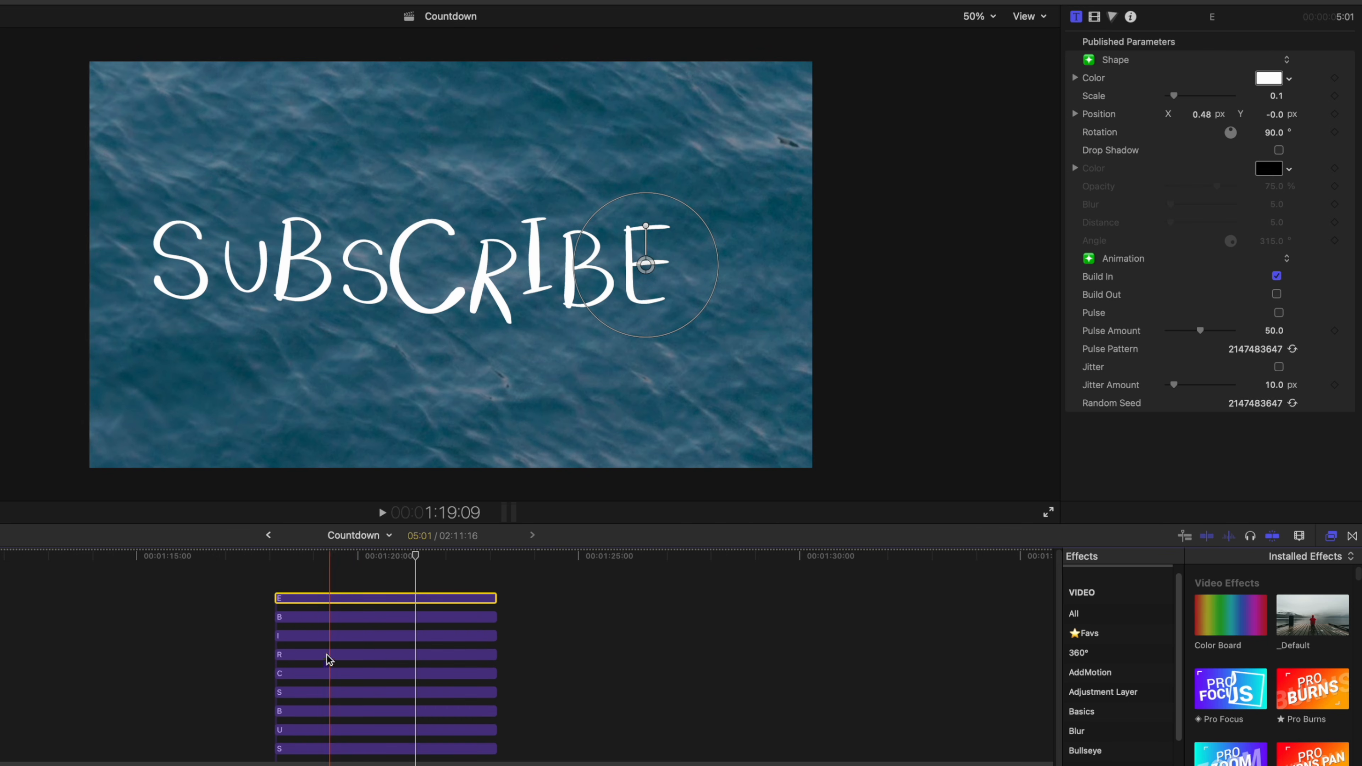
left_click(276, 742)
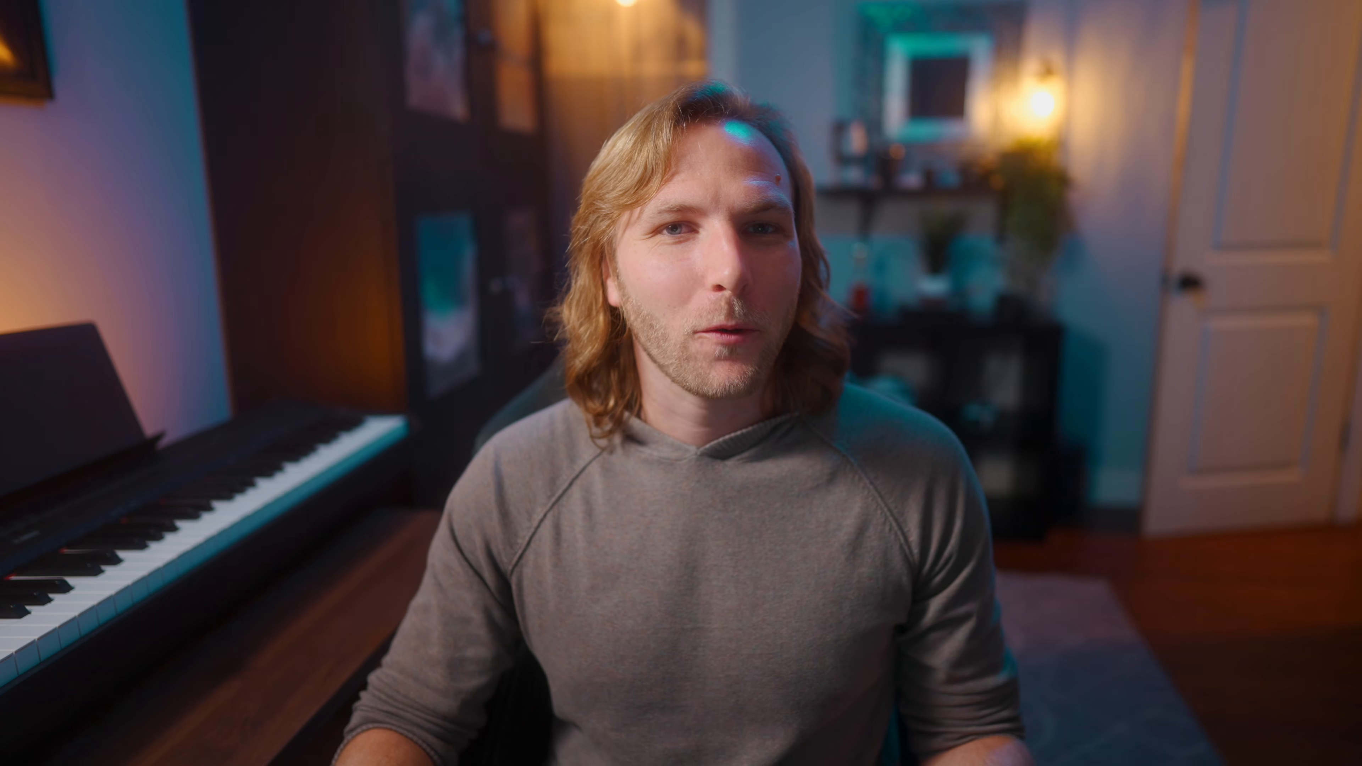
scroll(239, 248, "down", 1)
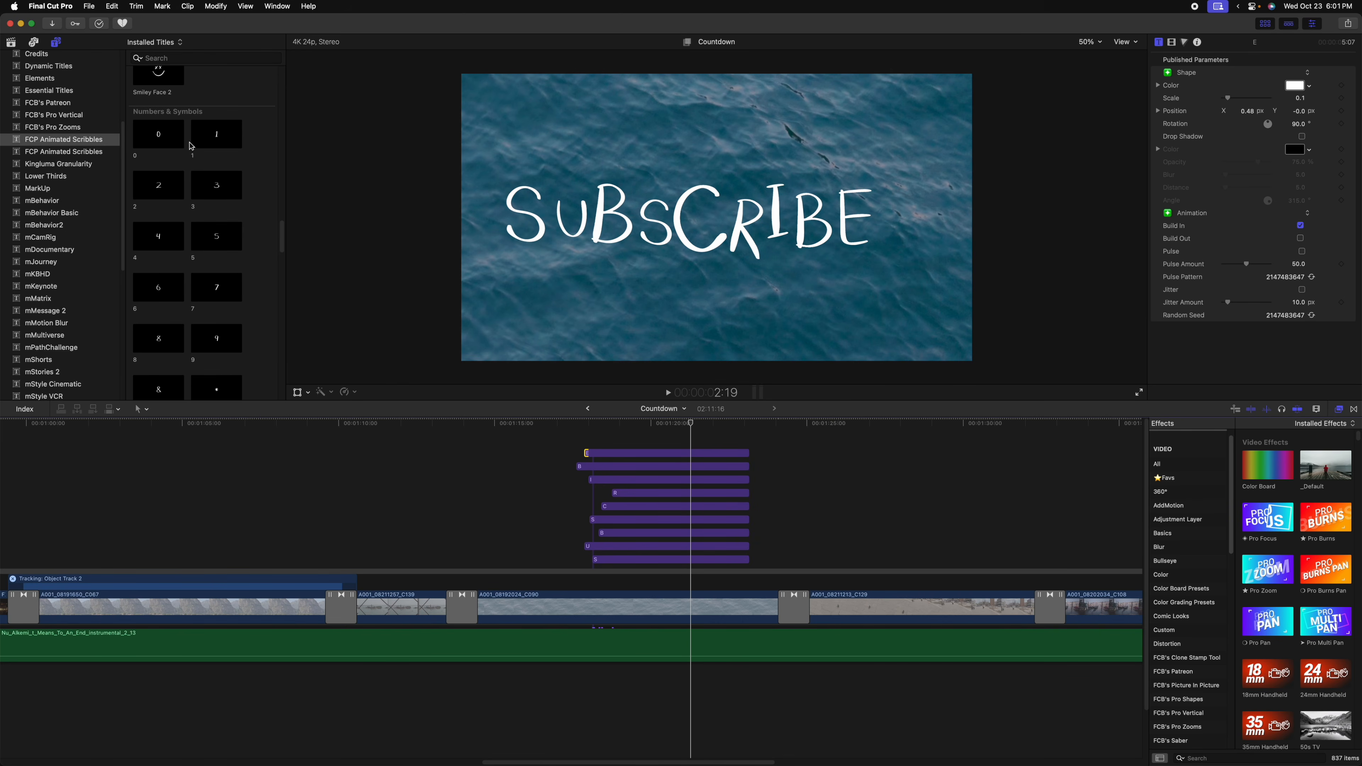